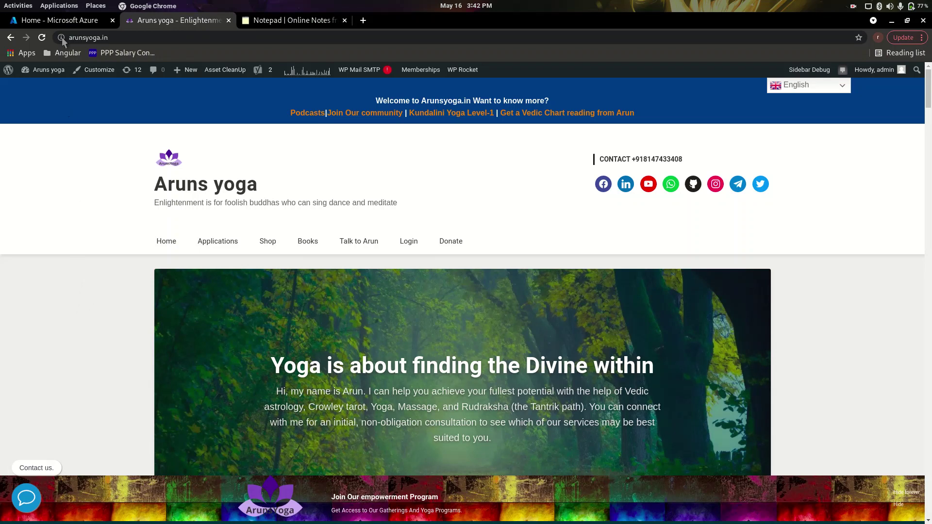
Search the Azure Marketplace for 'wordpress' and open the WordPress packaged by Bitnami offer.
{"action": "left_click", "coordinate": [64, 23]}
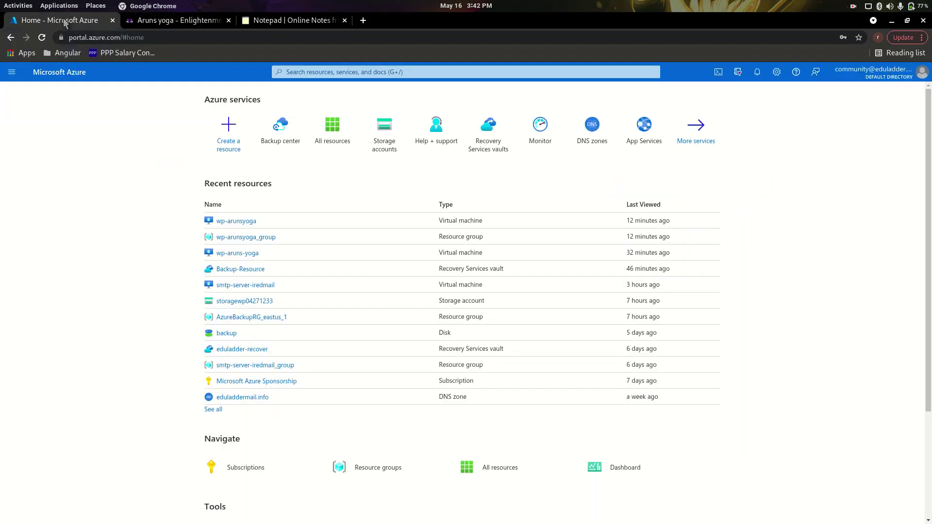
{"action": "left_click", "coordinate": [234, 148]}
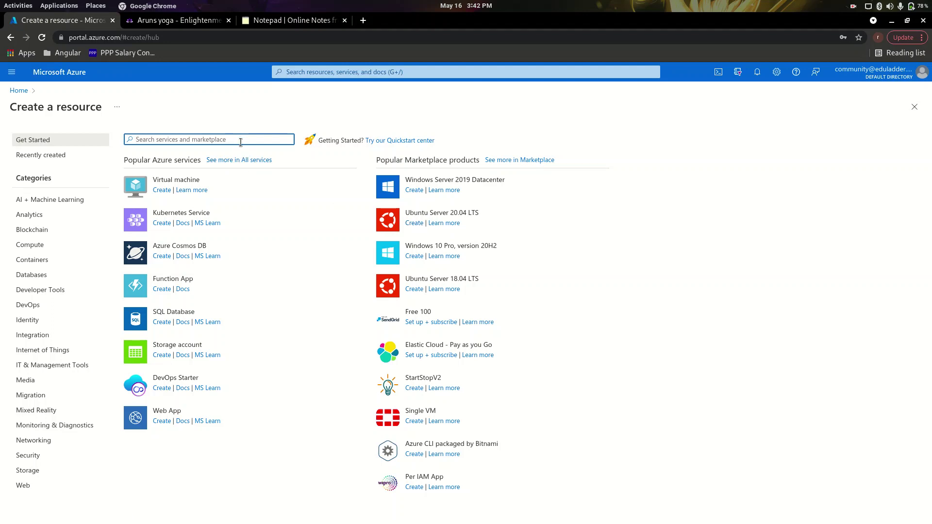
{"action": "type", "text": "w"}
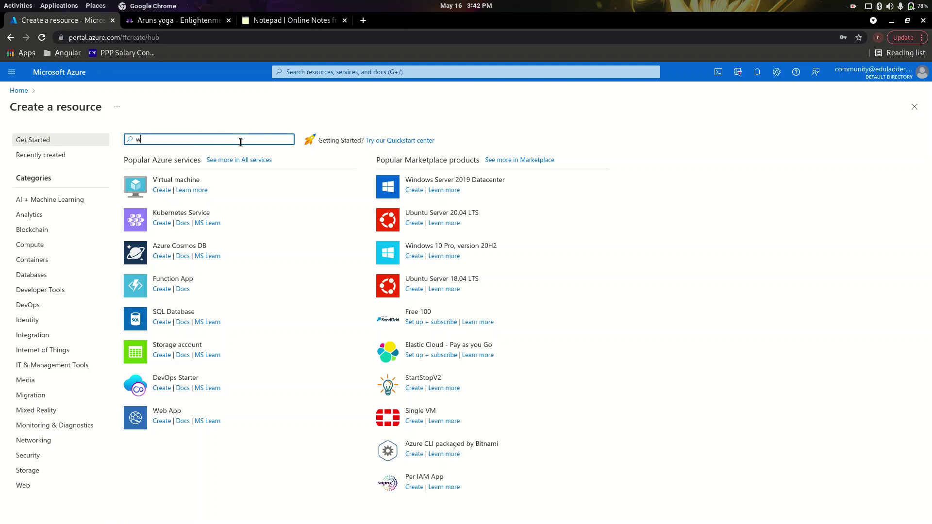
{"action": "type", "text": "ordpress"}
{"action": "key", "text": "Return"}
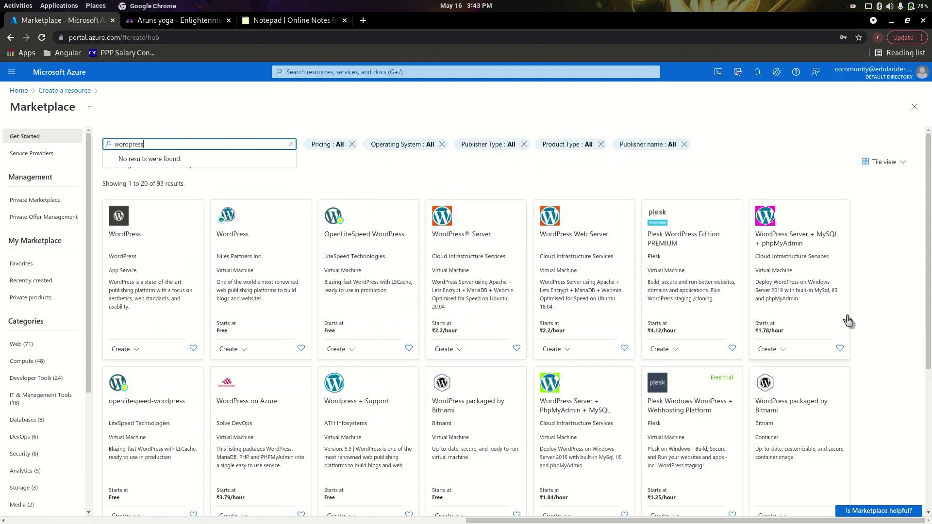
{"action": "scroll", "coordinate": [849, 321], "scroll_direction": "down", "scroll_amount": 2}
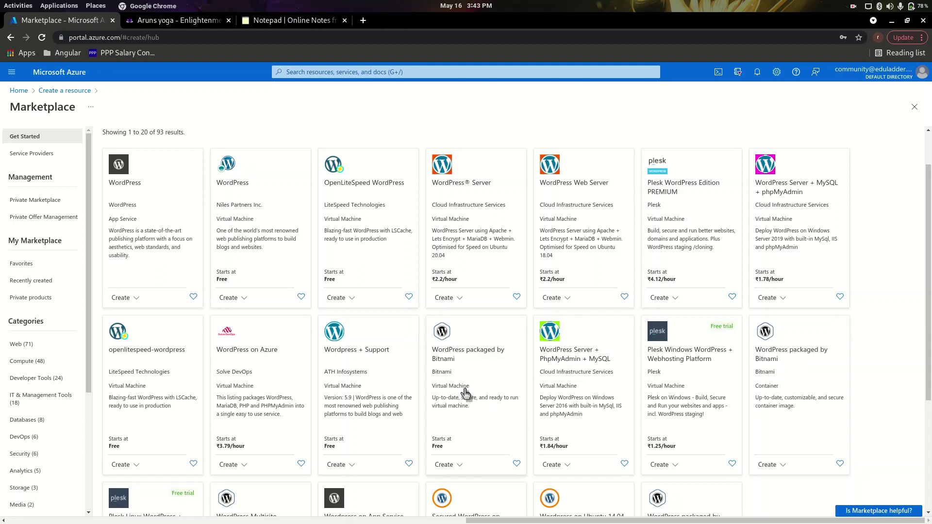
{"action": "left_click", "coordinate": [465, 393]}
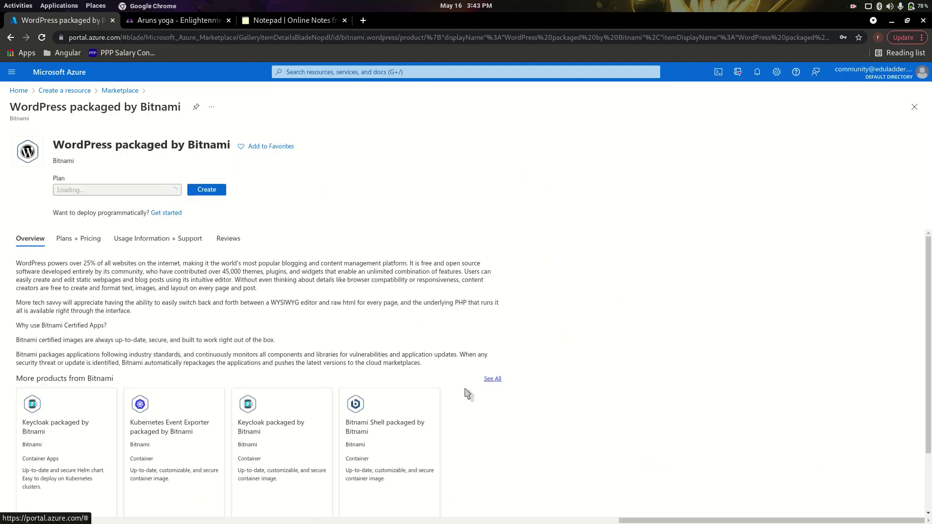
Start a VM from the Bitnami image named wp-arunsyoga, using Password authentication.
{"action": "left_click", "coordinate": [206, 199]}
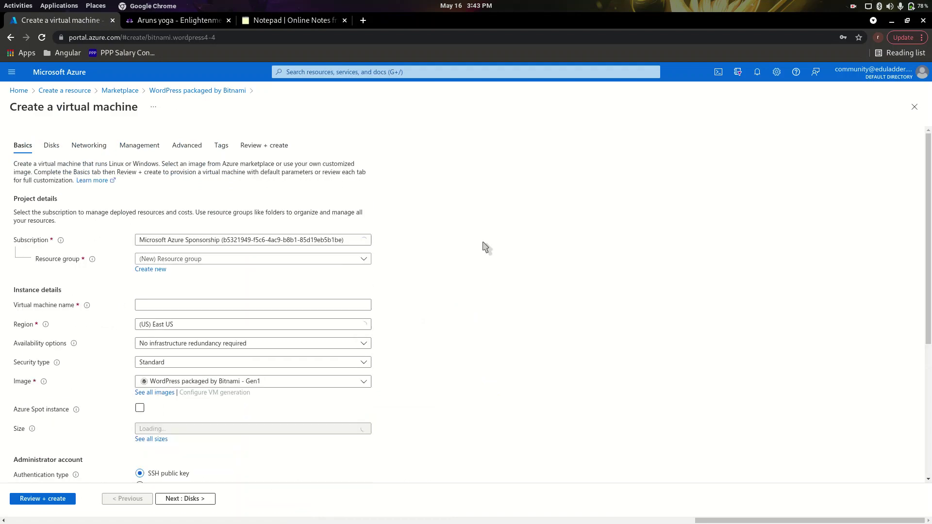
{"action": "left_click", "coordinate": [190, 303]}
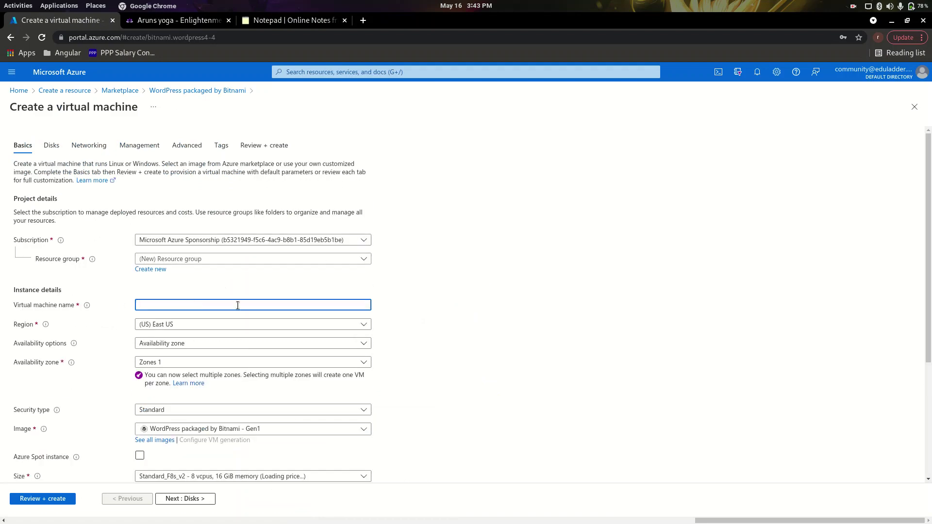
{"action": "type", "text": "wp-arunsyoga"}
{"action": "scroll", "coordinate": [241, 308], "scroll_direction": "down", "scroll_amount": 4}
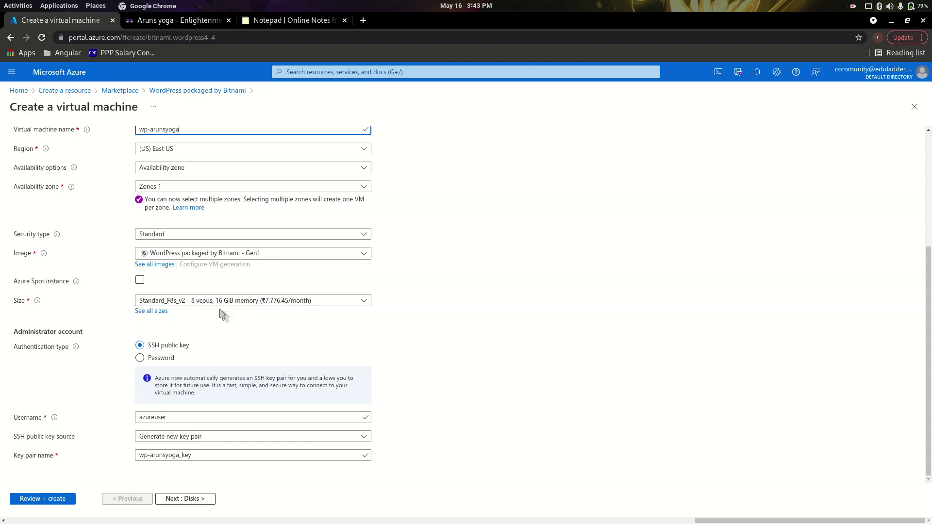
{"action": "left_click", "coordinate": [154, 358]}
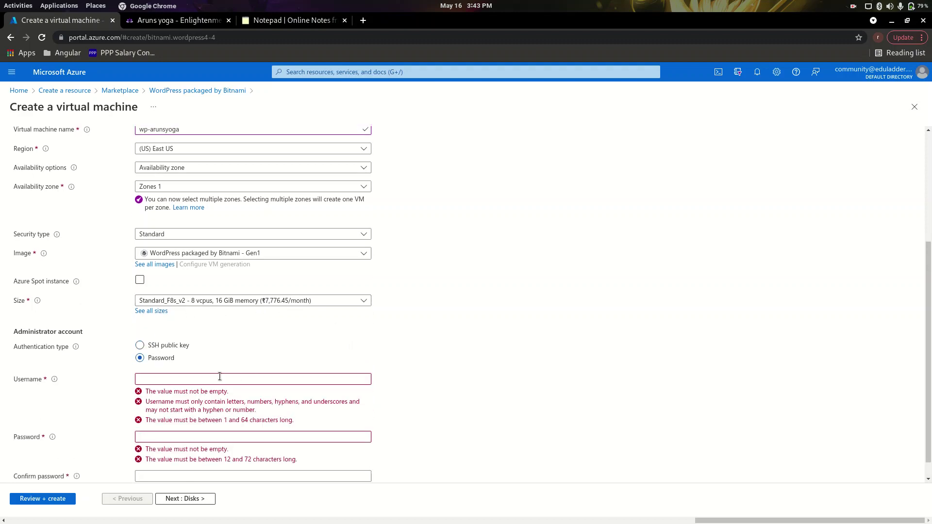
Enter the administrator username, correcting its misspelling.
{"action": "left_click", "coordinate": [202, 377]}
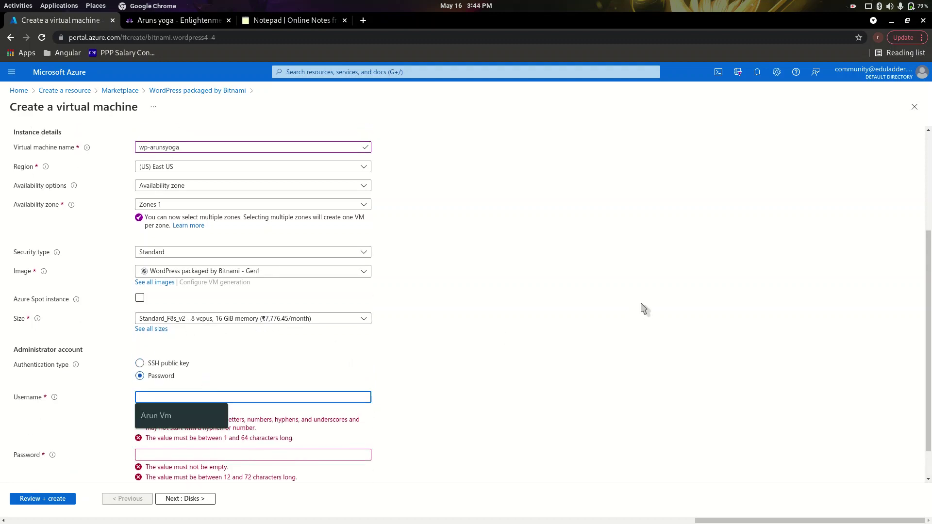
{"action": "type", "text": "aru"}
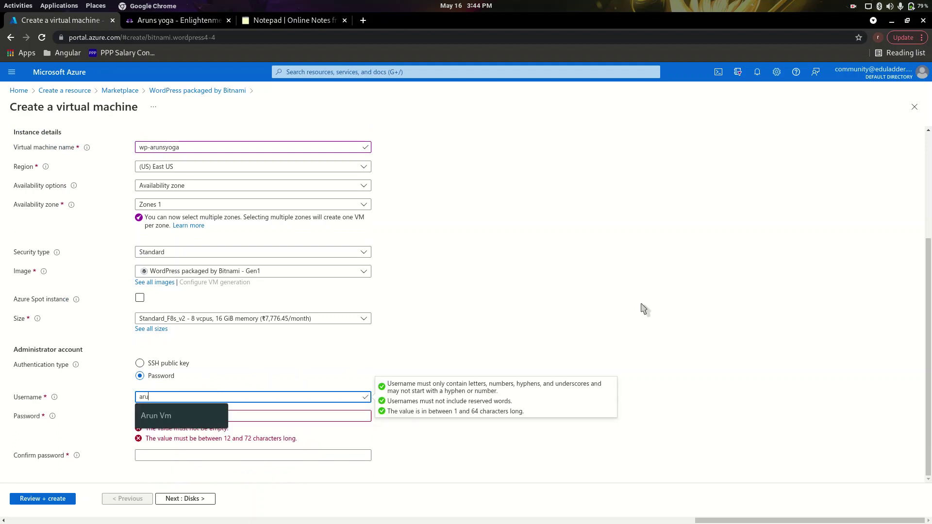
{"action": "type", "text": "snYoga"}
{"action": "key", "text": "Tab"}
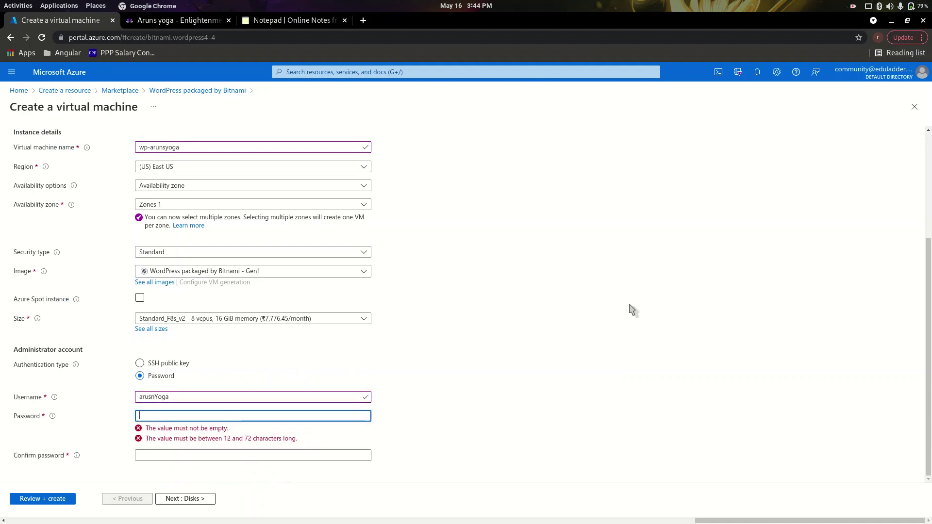
{"action": "left_click", "coordinate": [153, 398]}
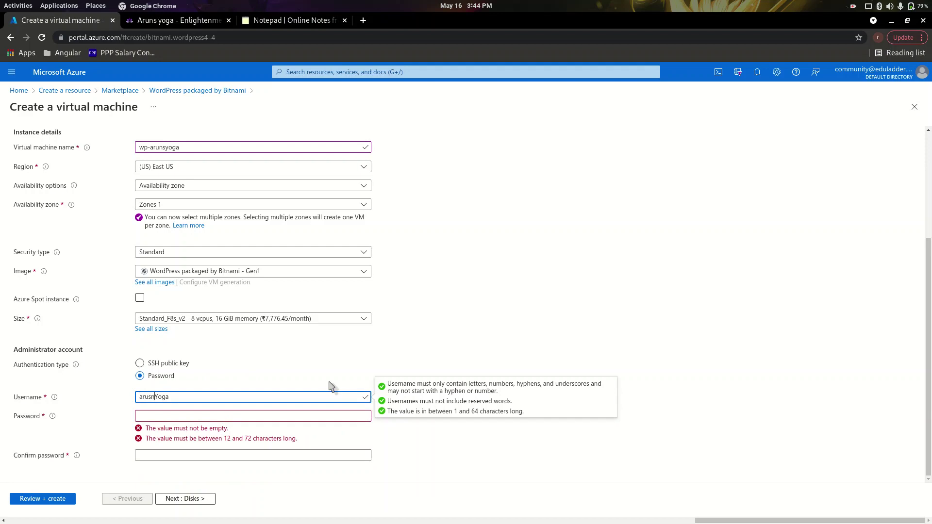
{"action": "type", "text": "ns"}
Enter the admin password and a matching confirmation so both pass validation.
{"action": "key", "text": "Tab"}
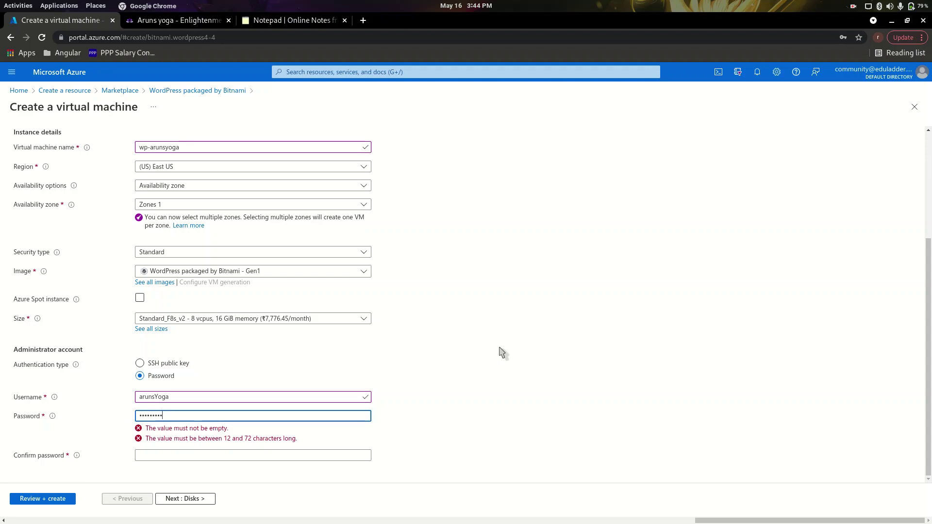
{"action": "key", "text": "Tab"}
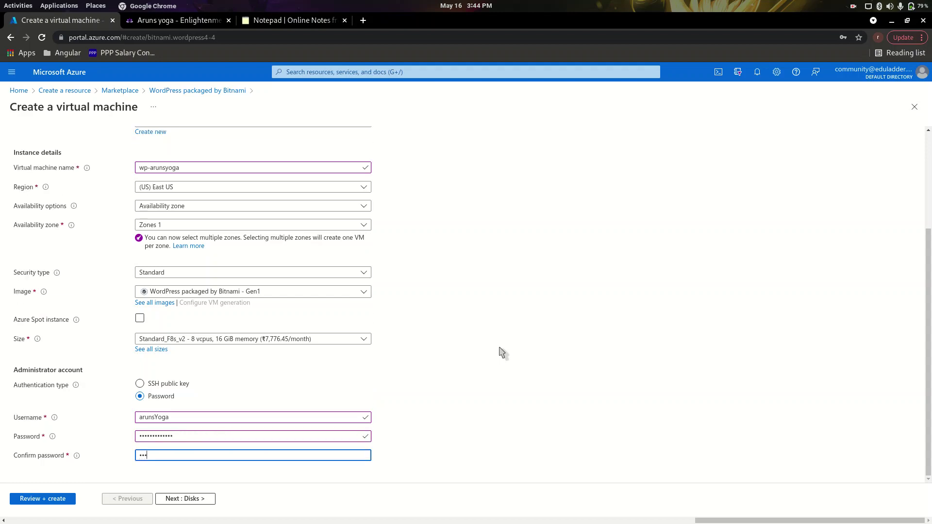
{"action": "key", "text": "BackSpace"}
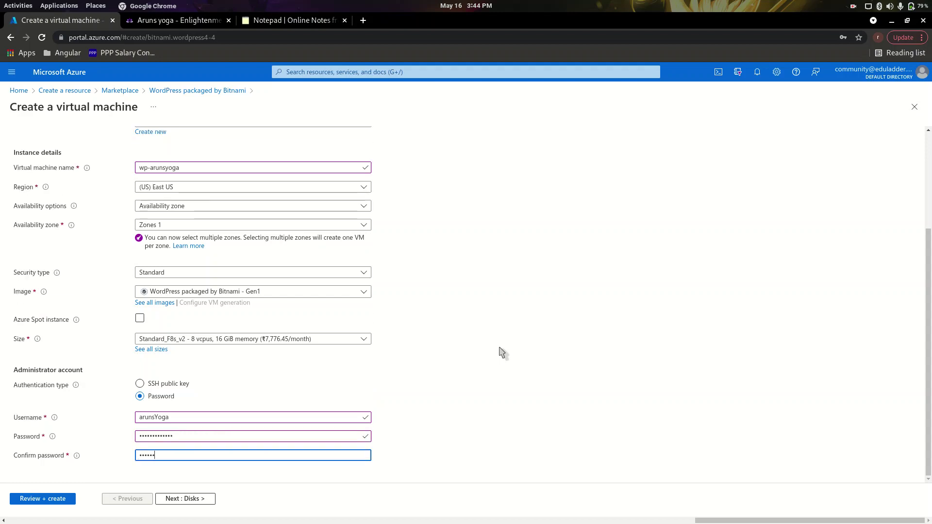
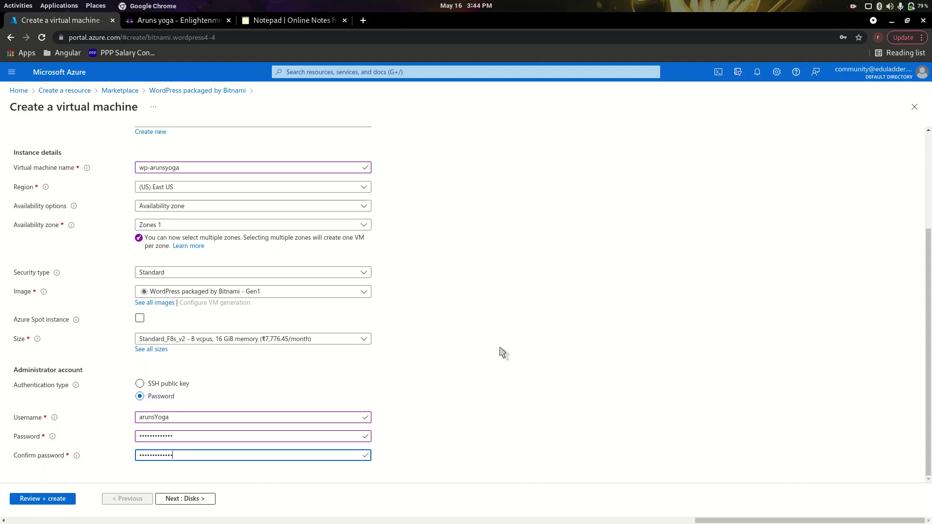
{"action": "left_click", "coordinate": [188, 435]}
{"action": "left_click", "coordinate": [346, 465]}
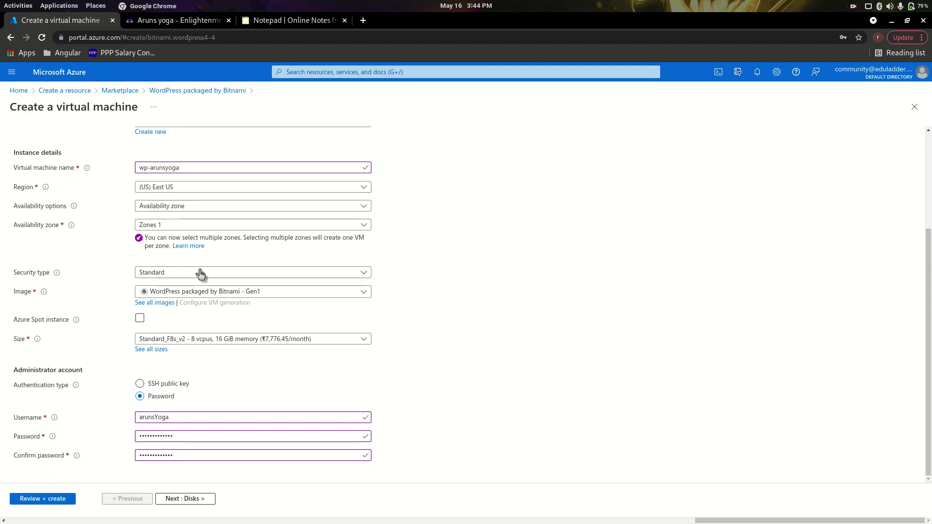
{"action": "scroll", "coordinate": [201, 274], "scroll_direction": "up", "scroll_amount": 3}
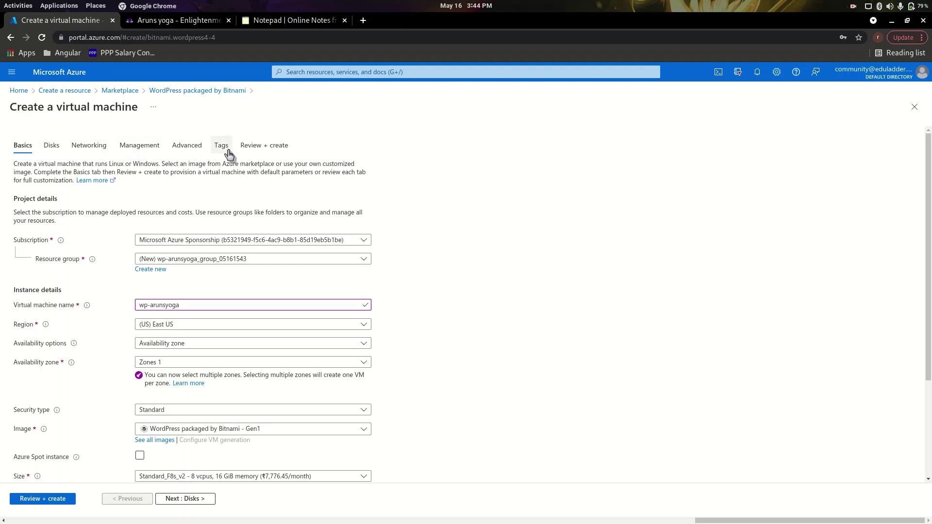
Review the wp-arunsyoga VM settings and submit the deployment once validation passes.
{"action": "left_click", "coordinate": [279, 149]}
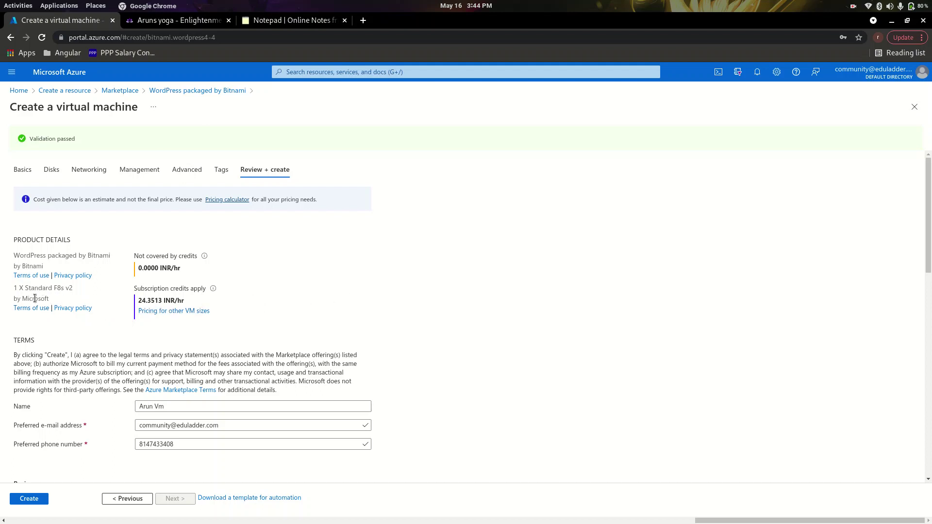
{"action": "scroll", "coordinate": [379, 297], "scroll_direction": "down", "scroll_amount": 8}
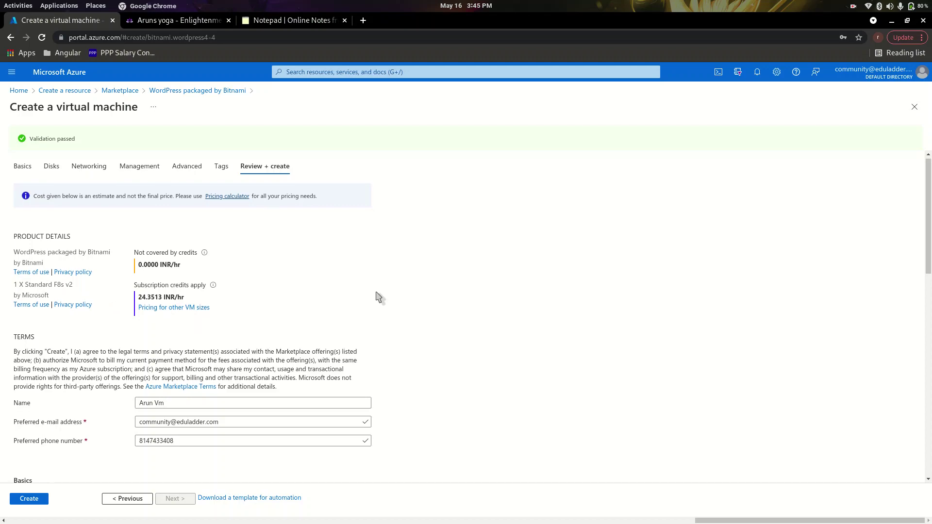
{"action": "left_click", "coordinate": [29, 498]}
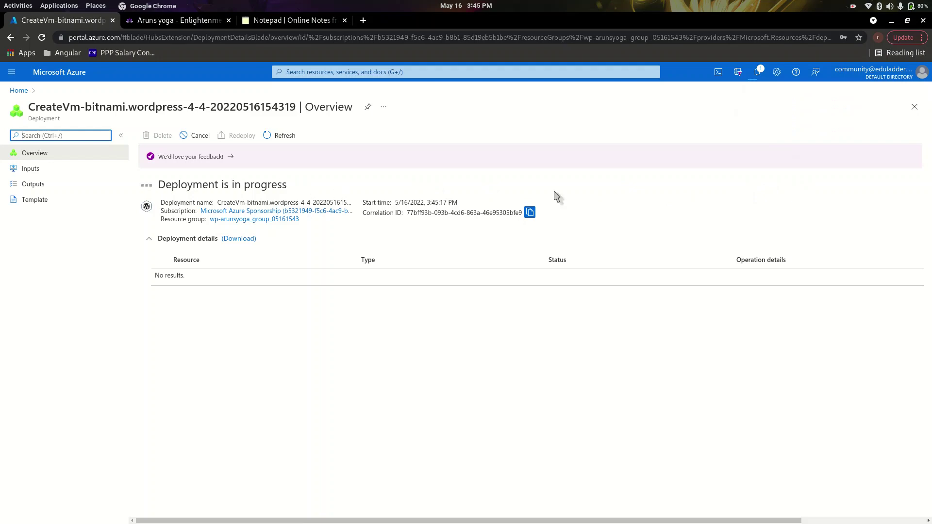
Open the deployed wp-arunsyoga VM and copy its public IP 20.121.117.253.
{"action": "left_click", "coordinate": [853, 5]}
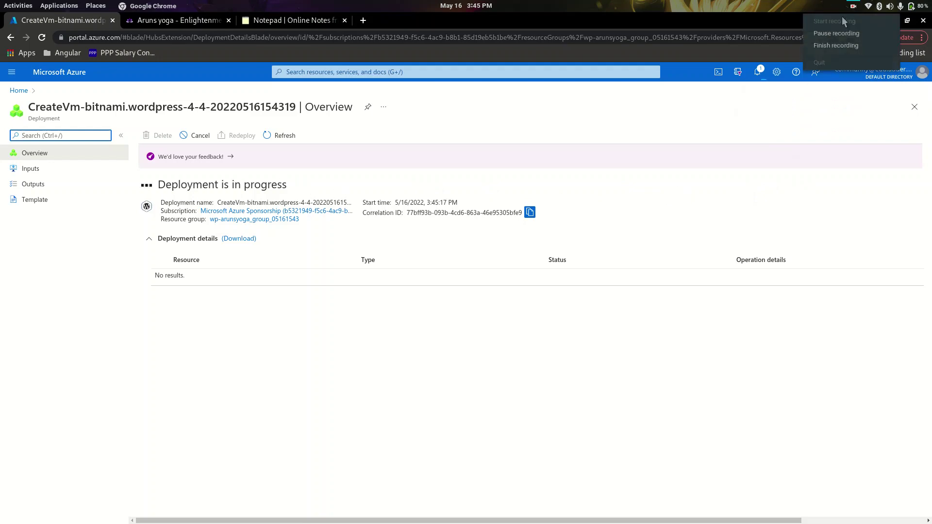
{"action": "key", "text": "Escape"}
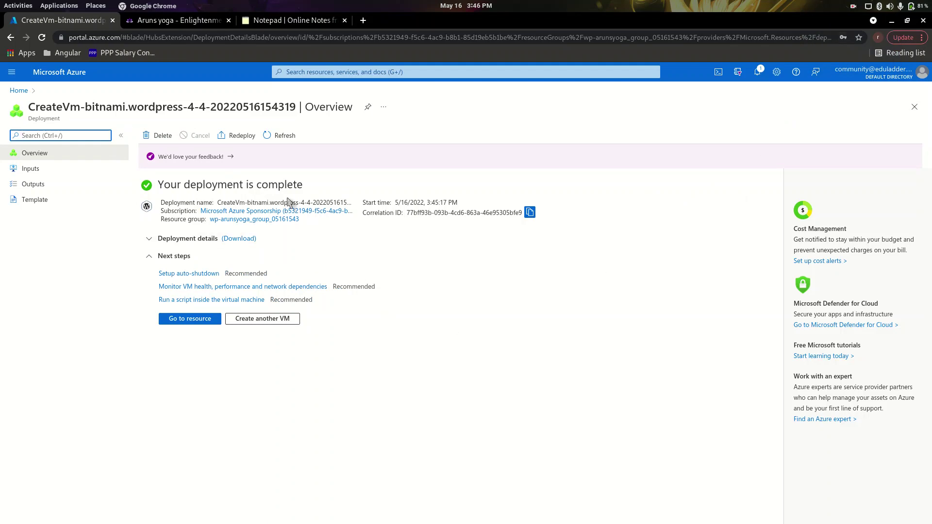
{"action": "left_click", "coordinate": [199, 325]}
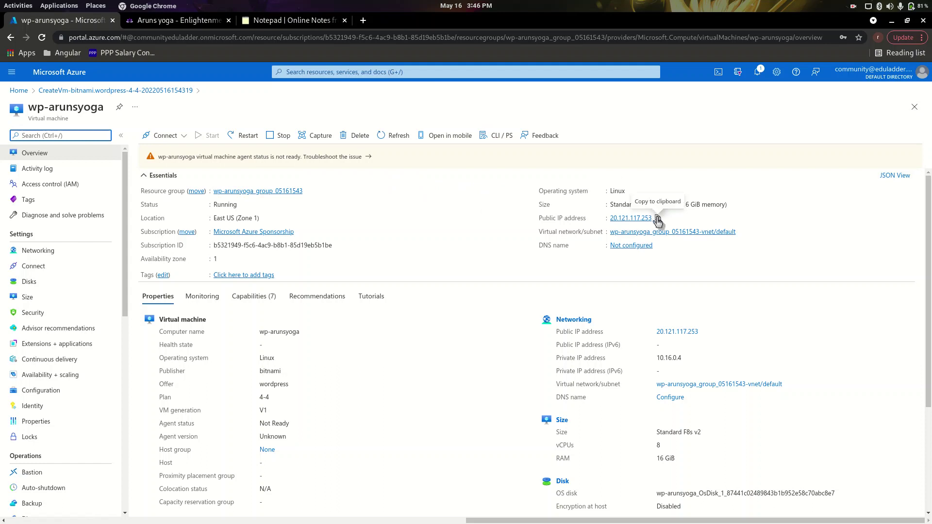
{"action": "left_click", "coordinate": [657, 217]}
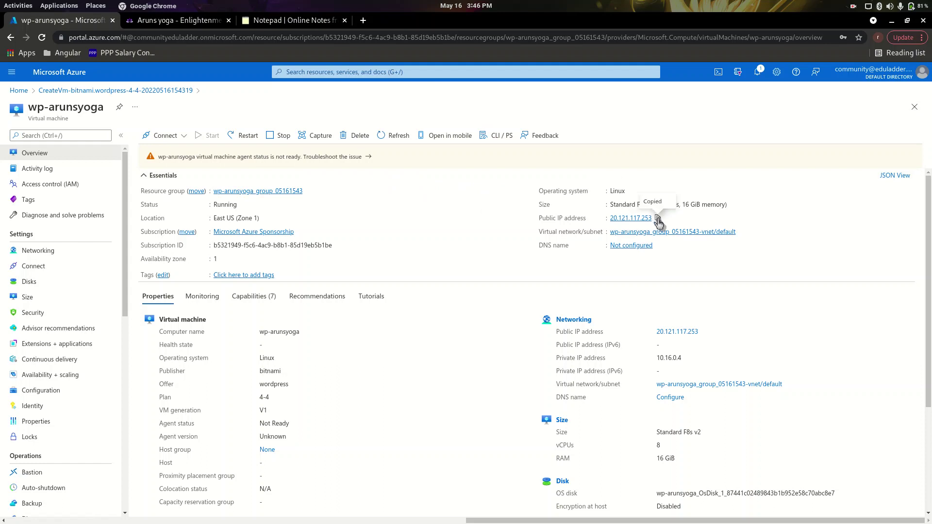
Load 20.121.117.253 in a new tab and find it refusing to connect.
{"action": "left_click", "coordinate": [362, 21]}
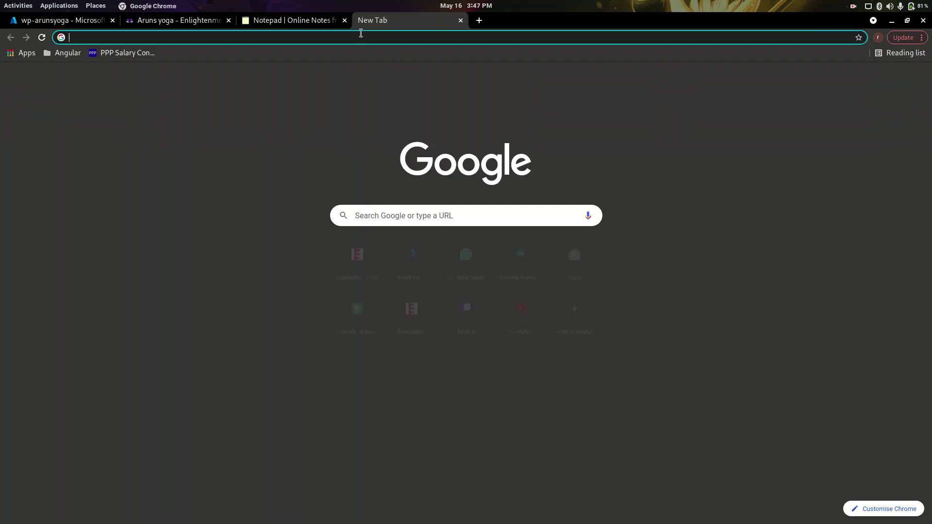
{"action": "key", "text": "ctrl+v"}
{"action": "key", "text": "Return"}
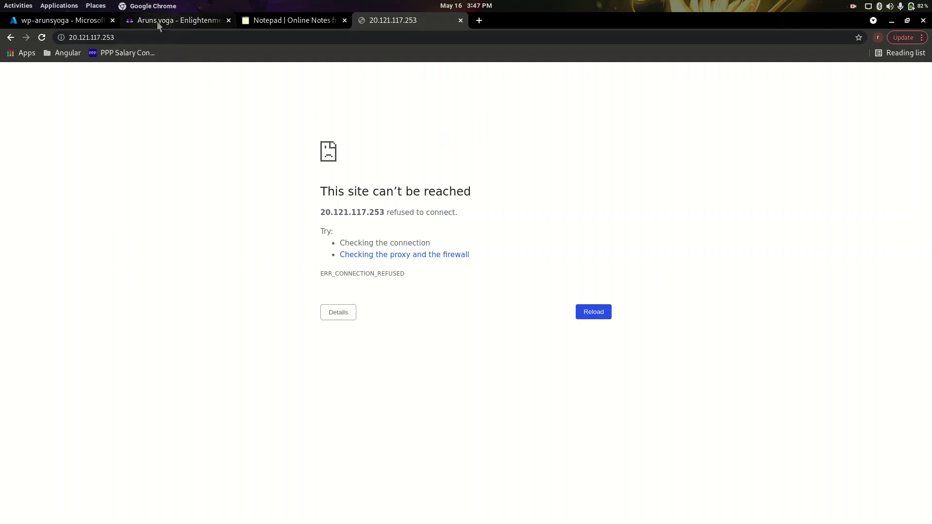
{"action": "left_click", "coordinate": [43, 21]}
{"action": "left_click", "coordinate": [387, 22]}
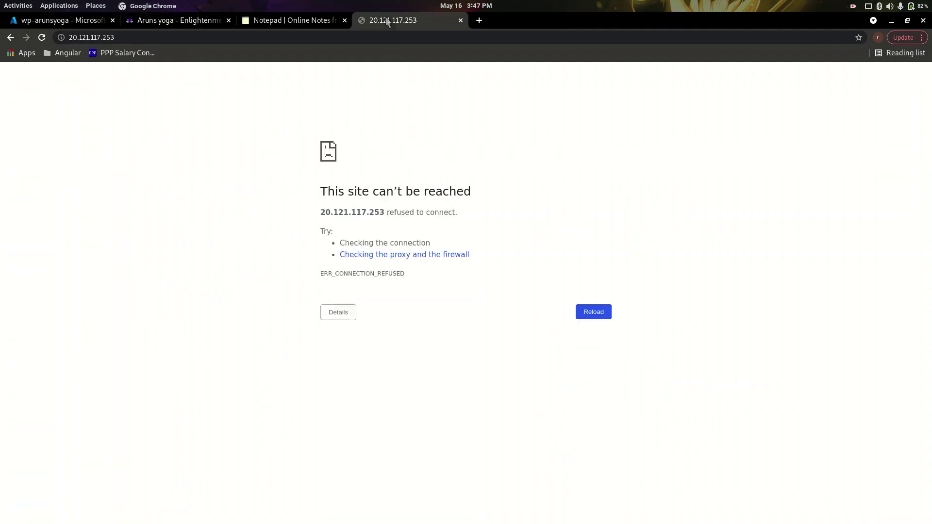
Refresh the Azure VM overview, recheck the IP tab, then bring up the arunsyoga.in homepage.
{"action": "left_click", "coordinate": [80, 23]}
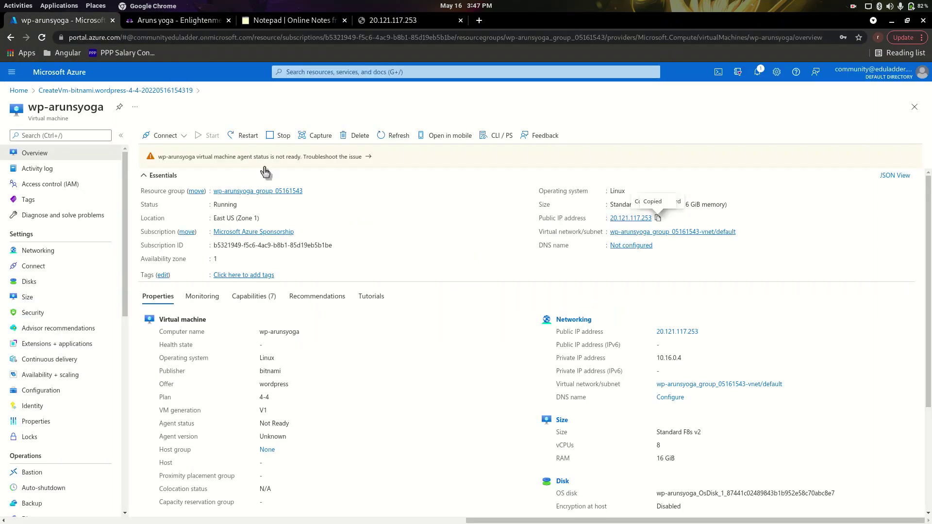
{"action": "key", "text": "F5"}
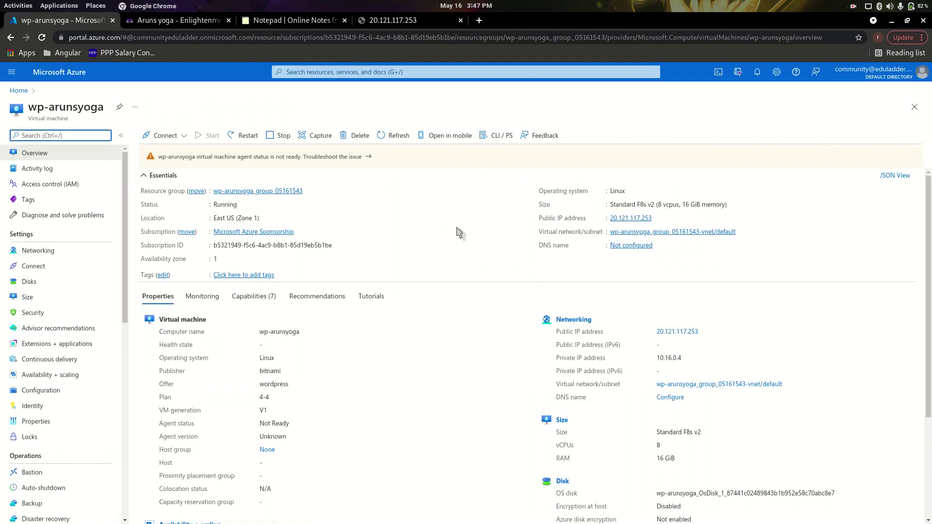
{"action": "left_click", "coordinate": [393, 21]}
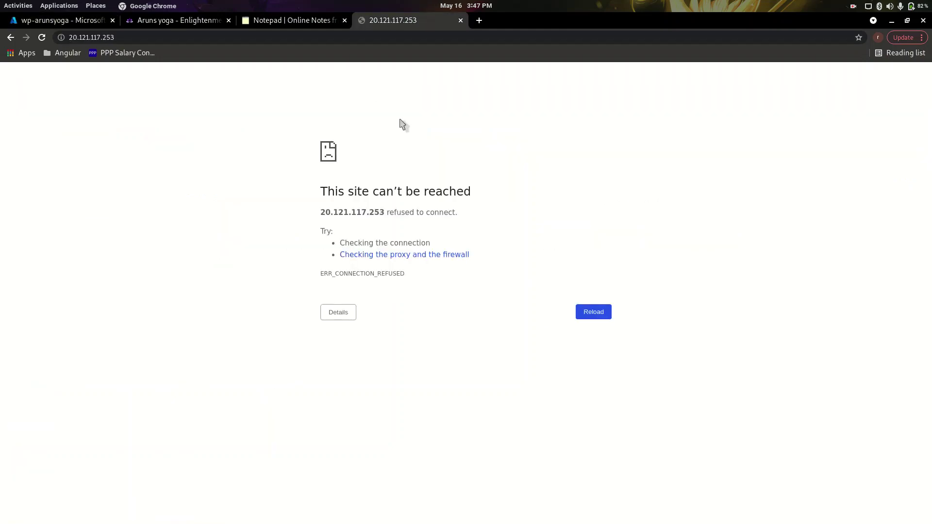
{"action": "left_click", "coordinate": [178, 20]}
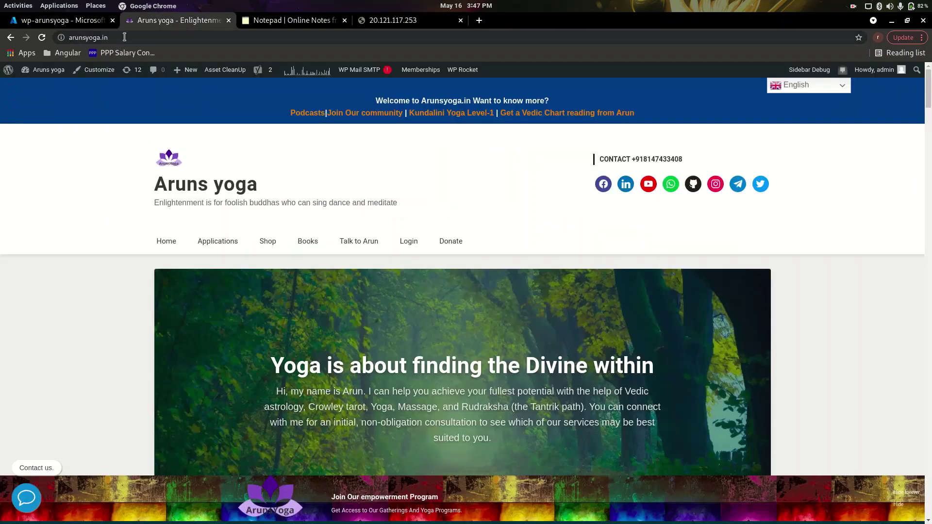
Sign in to the arunsyoga.in admin via /wp-login using username and password.
{"action": "left_click", "coordinate": [125, 37]}
{"action": "double_click", "coordinate": [127, 38]}
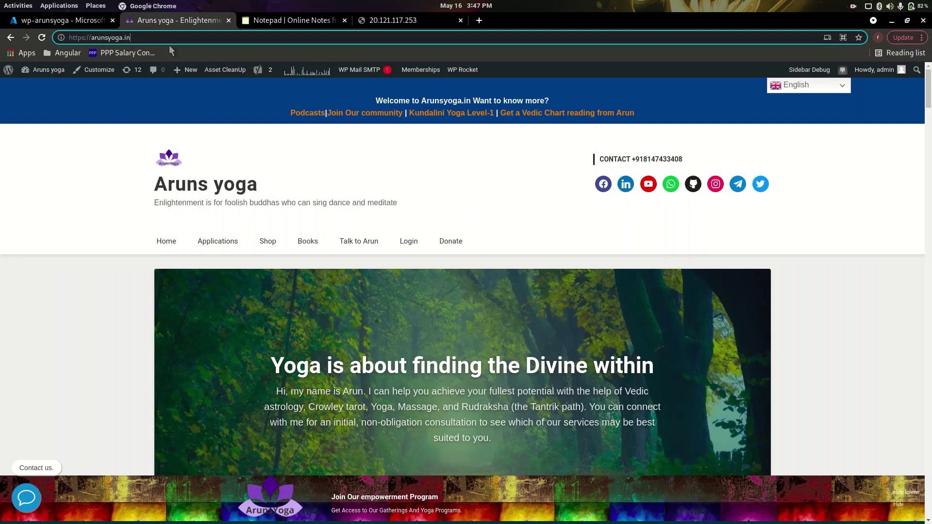
{"action": "type", "text": "/wp-"}
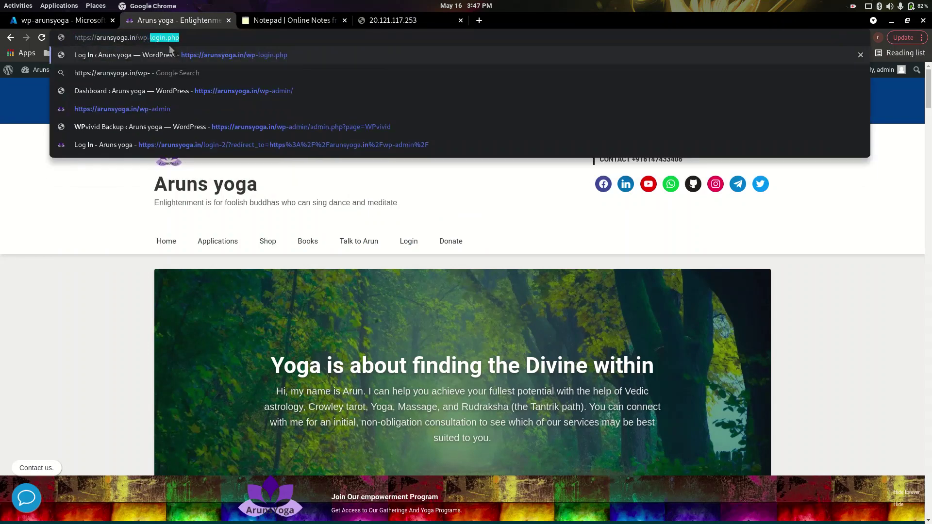
{"action": "type", "text": "login.php"}
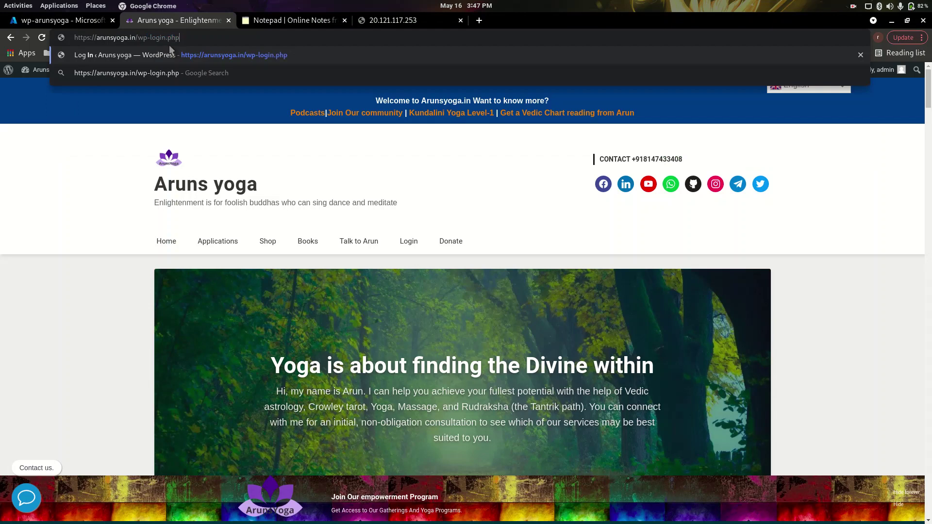
{"action": "key", "text": "Return"}
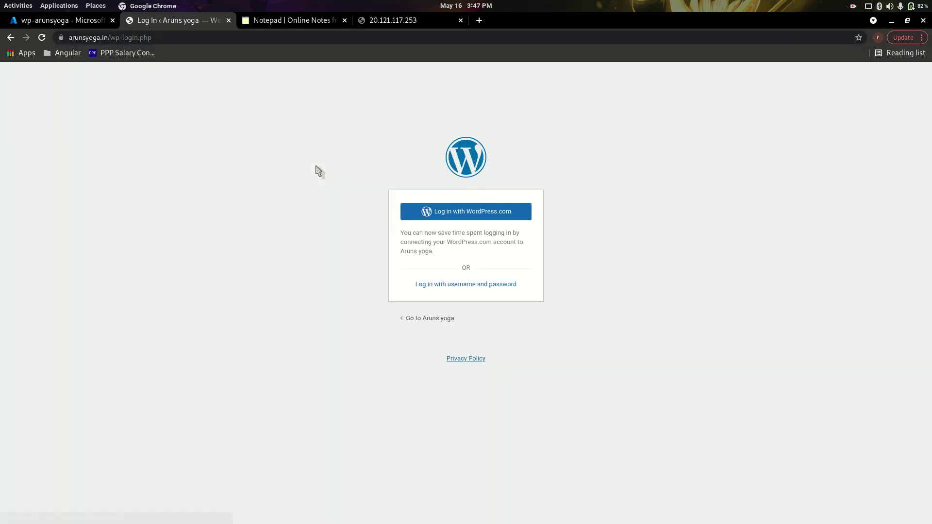
{"action": "left_click", "coordinate": [442, 290]}
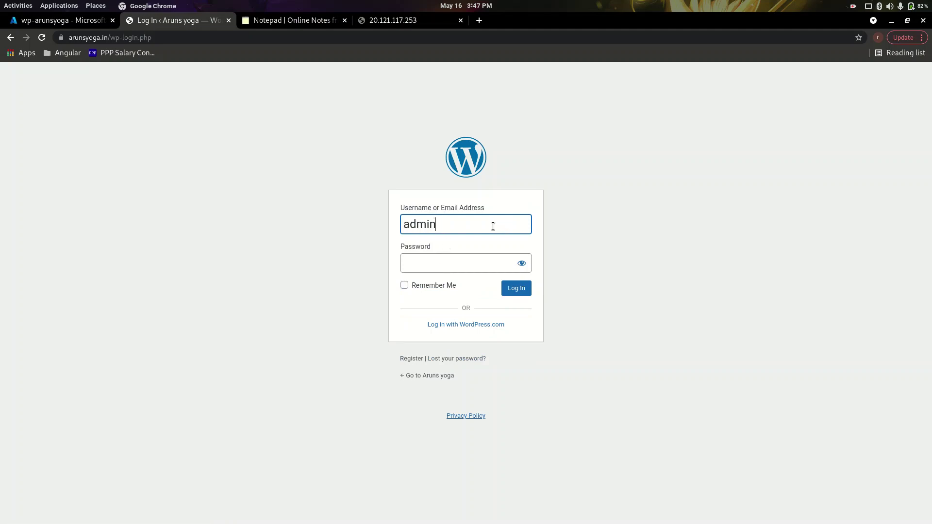
{"action": "left_click", "coordinate": [462, 260]}
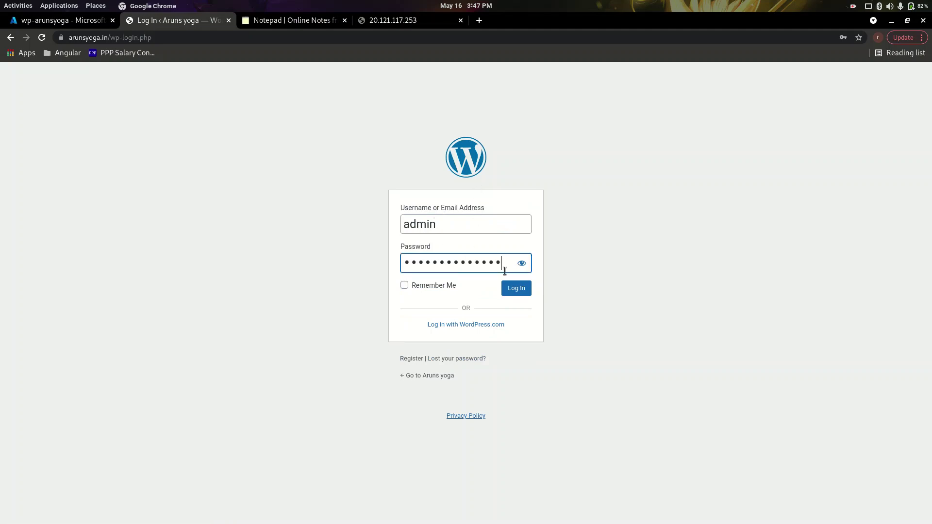
{"action": "left_click", "coordinate": [507, 289]}
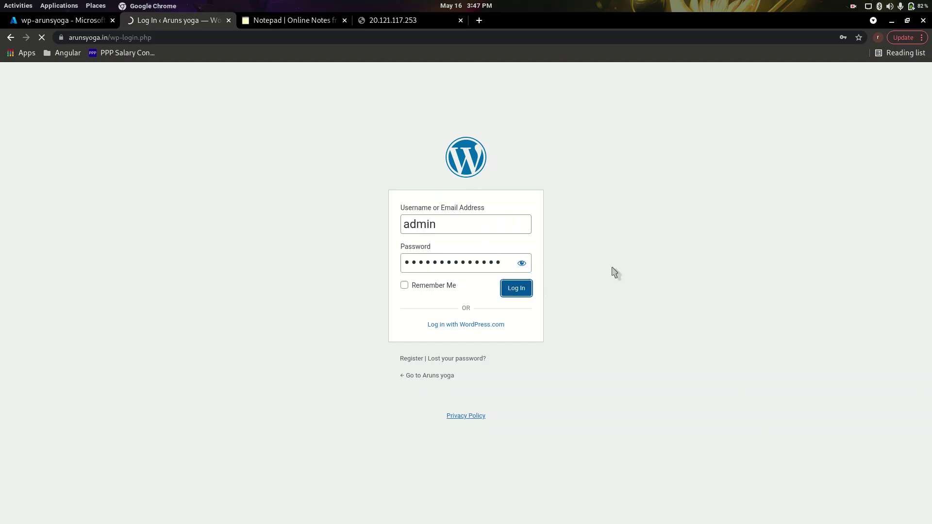
{"action": "scroll", "coordinate": [216, 204], "scroll_direction": "down", "scroll_amount": 6}
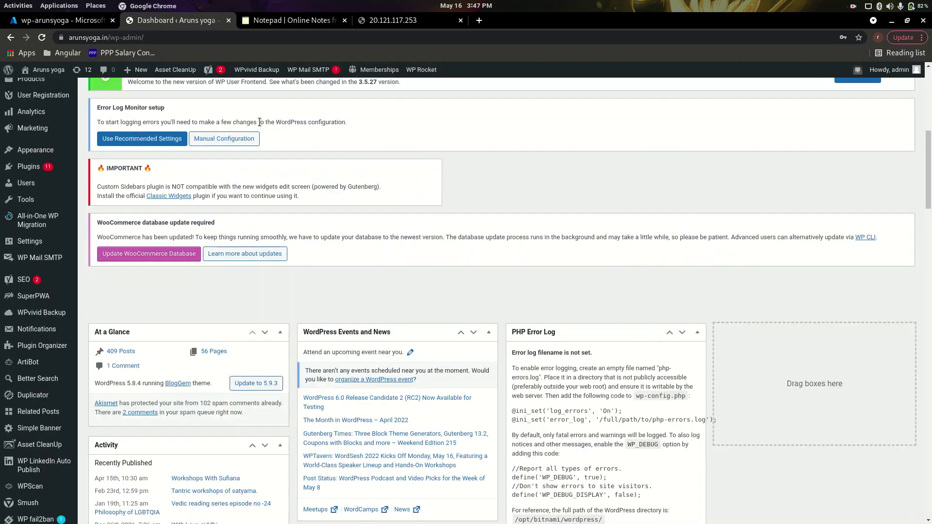
Recheck 20.121.117.253 and browse the new default 'User's blog' with its Hello world! post.
{"action": "left_click", "coordinate": [75, 21]}
{"action": "left_click", "coordinate": [400, 21]}
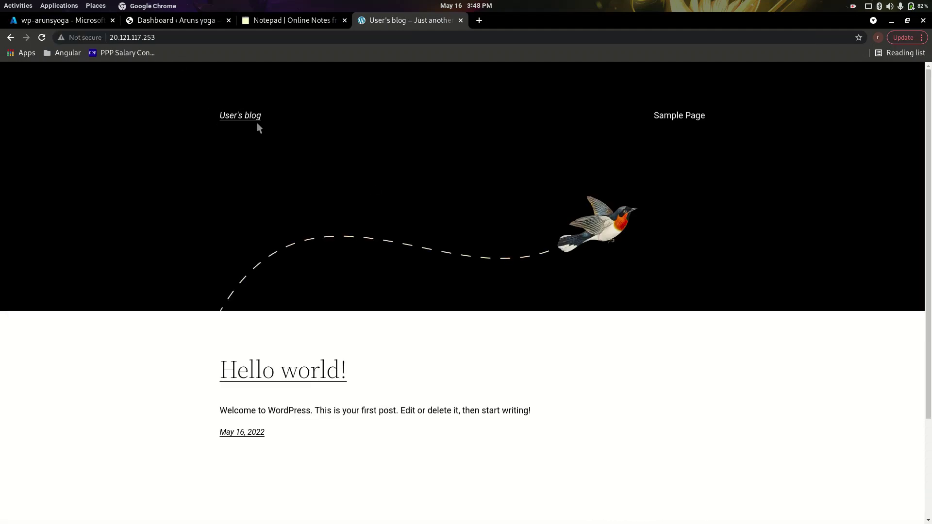
{"action": "scroll", "coordinate": [484, 136], "scroll_direction": "down", "scroll_amount": 3}
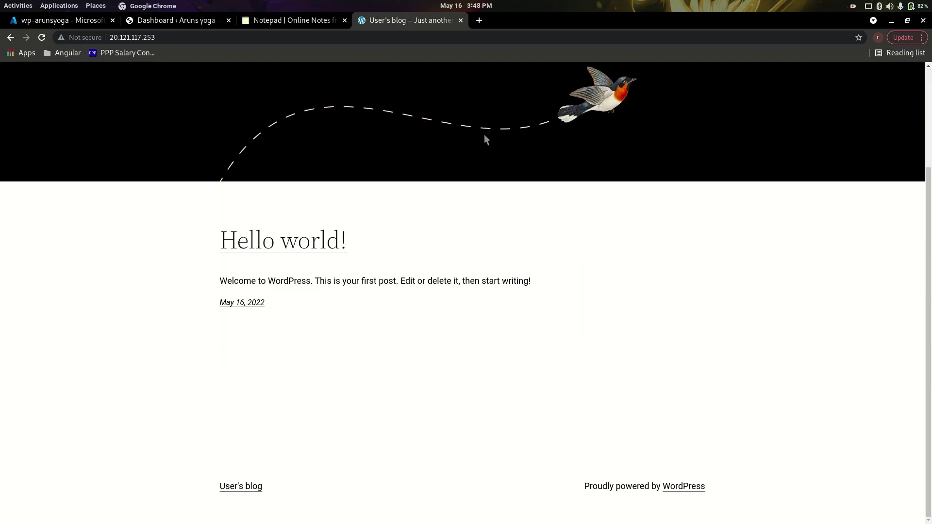
{"action": "scroll", "coordinate": [479, 137], "scroll_direction": "up", "scroll_amount": 3}
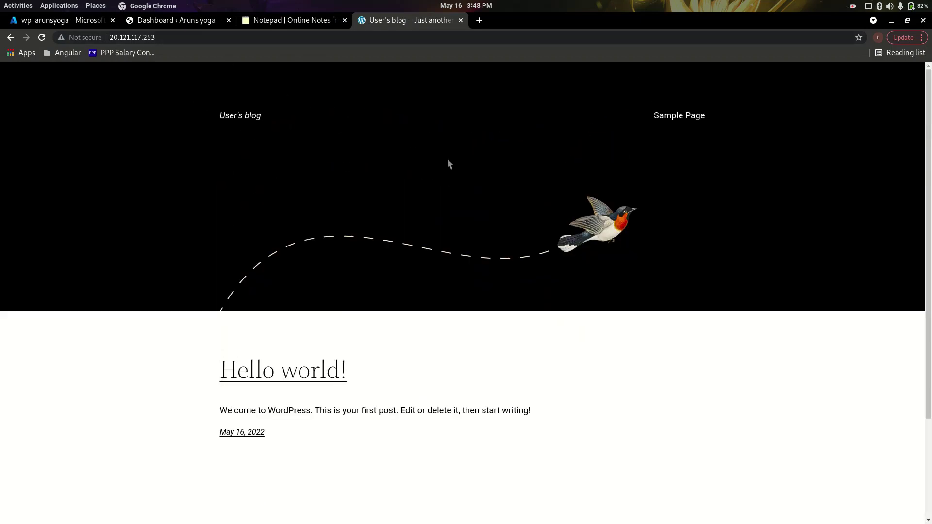
{"action": "left_click", "coordinate": [175, 20]}
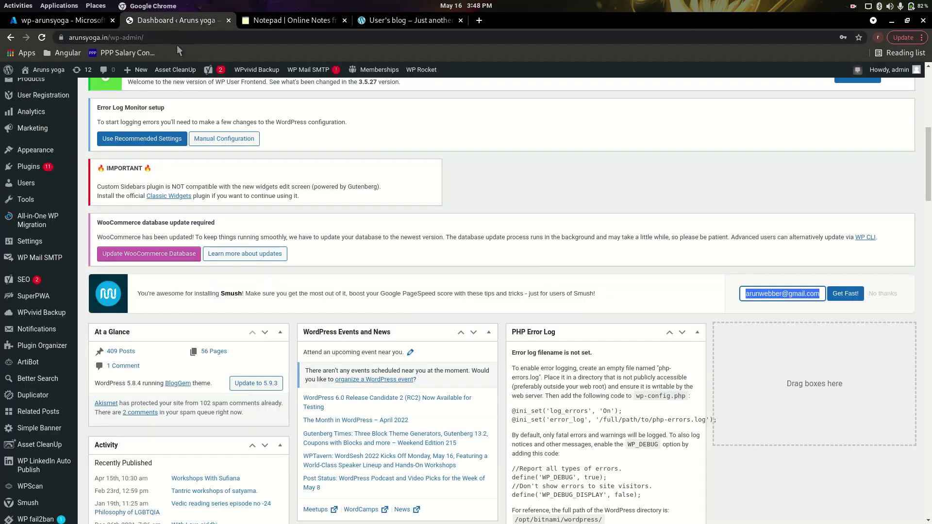
{"action": "left_click", "coordinate": [410, 18]}
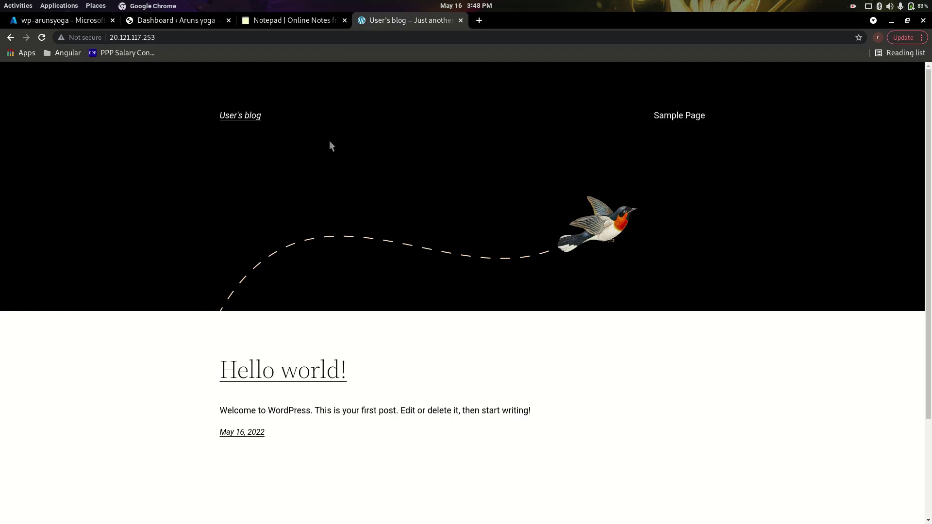
Open the new site's login page at 20.121.117.253/wp-login.php, then return to the Azure VM.
{"action": "left_click", "coordinate": [206, 37]}
{"action": "left_click", "coordinate": [254, 40]}
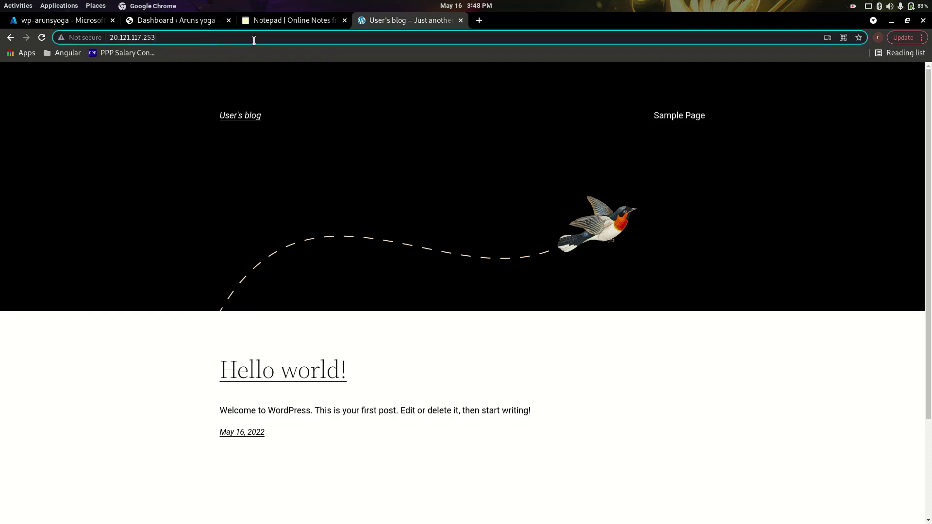
{"action": "type", "text": "/wp-l"}
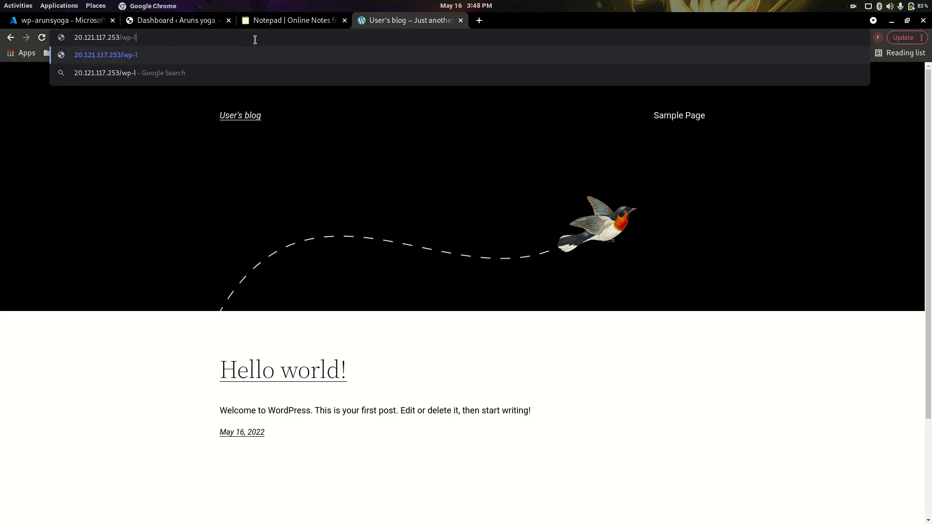
{"action": "type", "text": "ogin.php"}
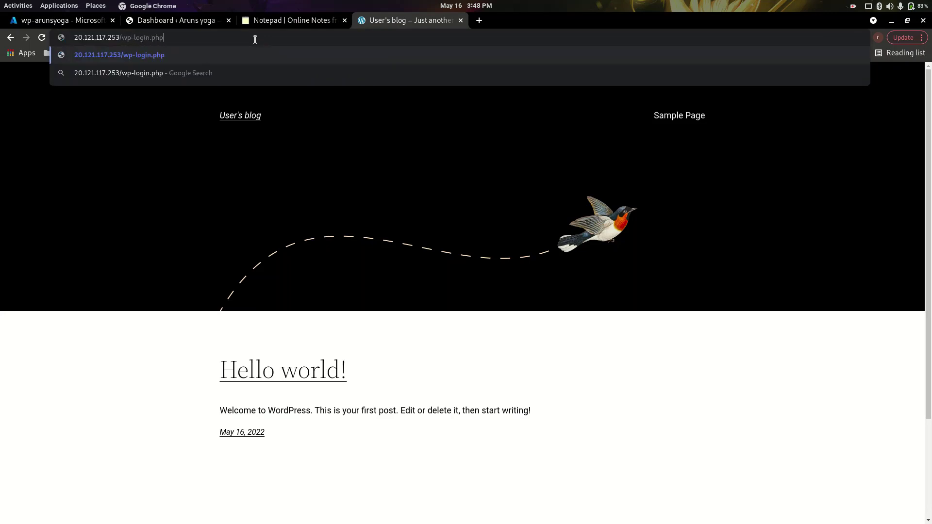
{"action": "key", "text": "Return"}
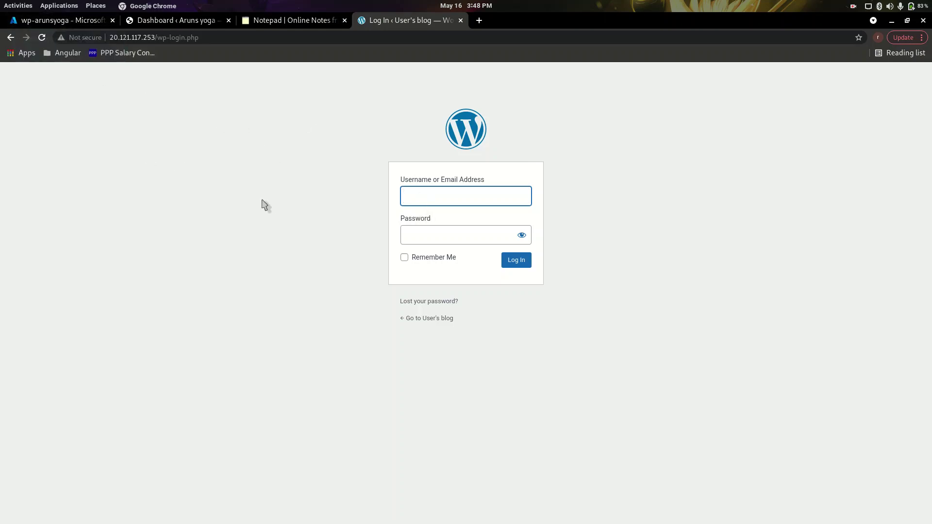
{"action": "left_click", "coordinate": [72, 19]}
Open the VM's Boot diagnostics serial log and search it for 'password'.
{"action": "scroll", "coordinate": [92, 301], "scroll_direction": "down", "scroll_amount": 9}
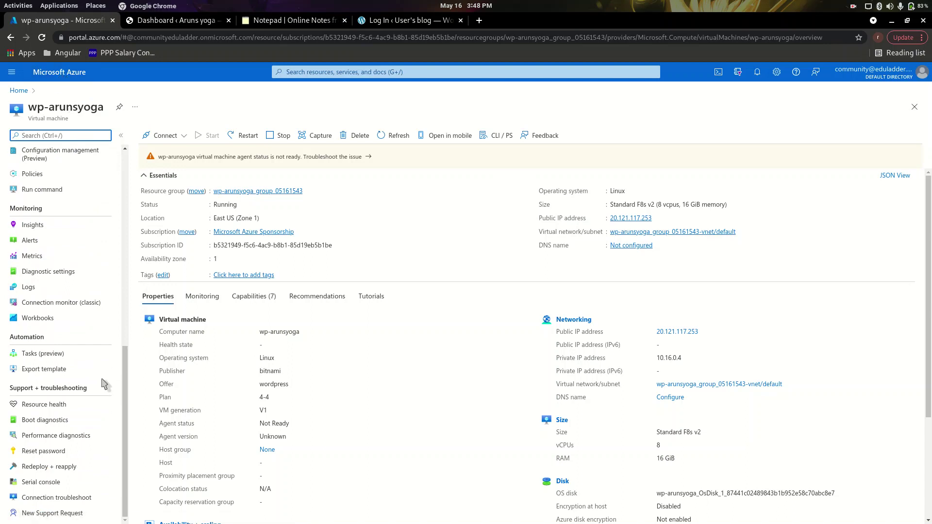
{"action": "left_click", "coordinate": [45, 422]}
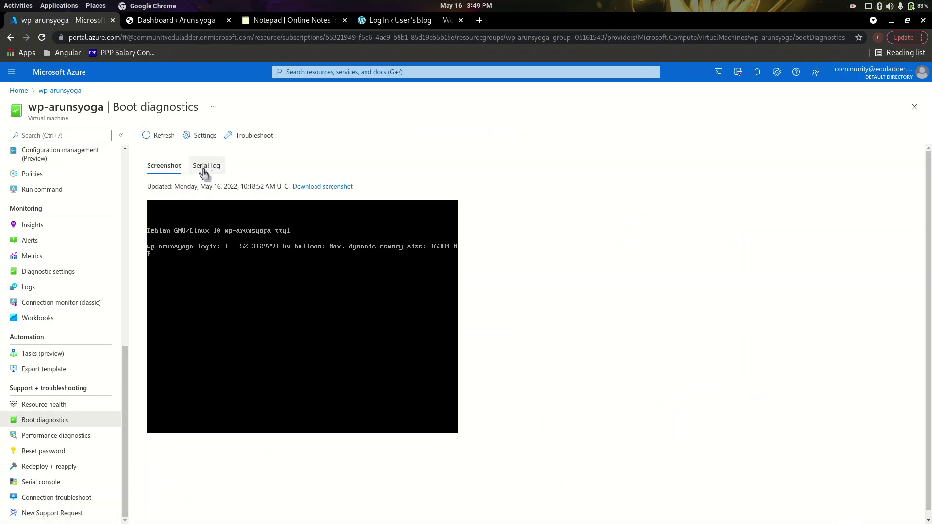
{"action": "left_click", "coordinate": [204, 170]}
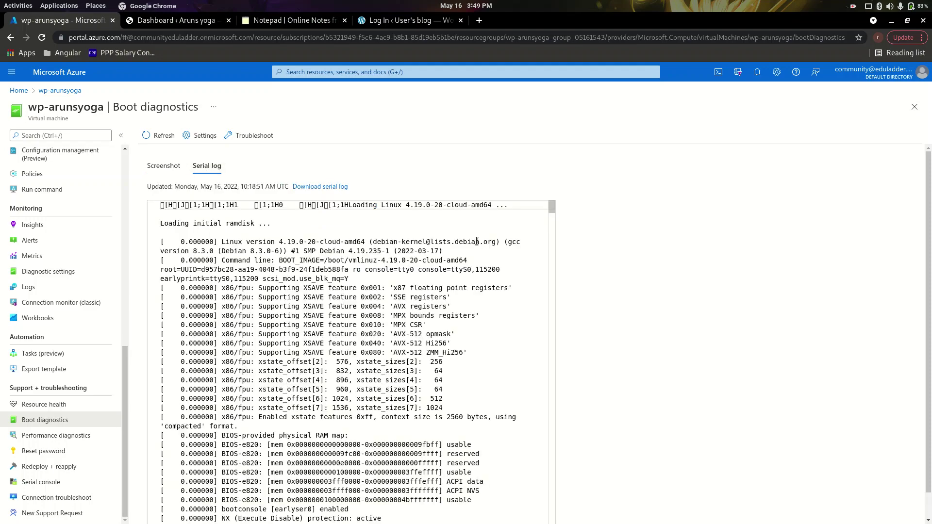
{"action": "left_click", "coordinate": [495, 315]}
{"action": "key", "text": "ctrl+f"}
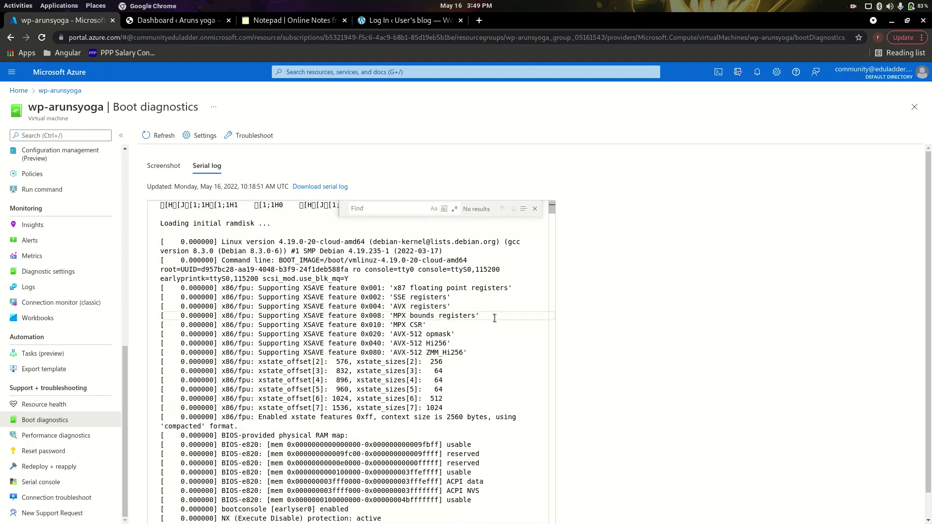
{"action": "type", "text": "password"}
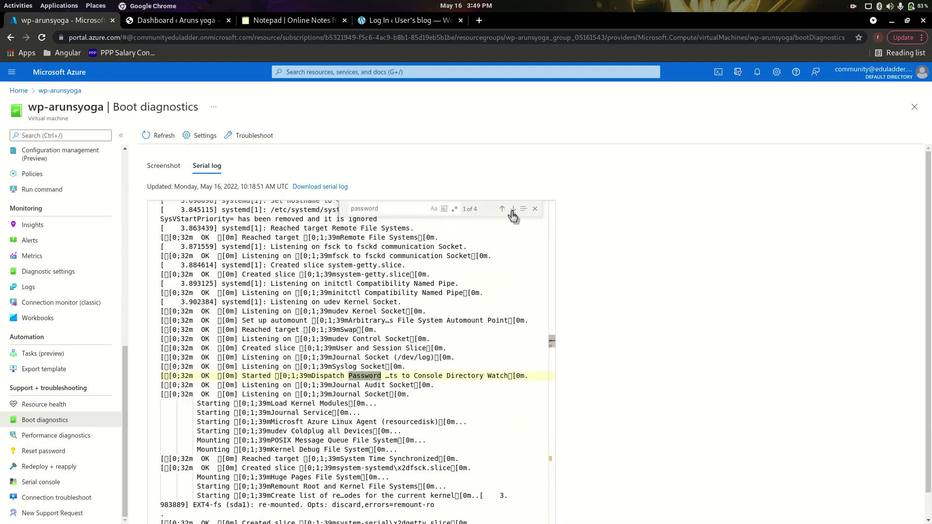
{"action": "left_click", "coordinate": [512, 210]}
{"action": "left_click", "coordinate": [513, 210]}
Select the generated Bitnami application password and focus the new site's login password field.
{"action": "scroll", "coordinate": [356, 384], "scroll_direction": "down", "scroll_amount": 3}
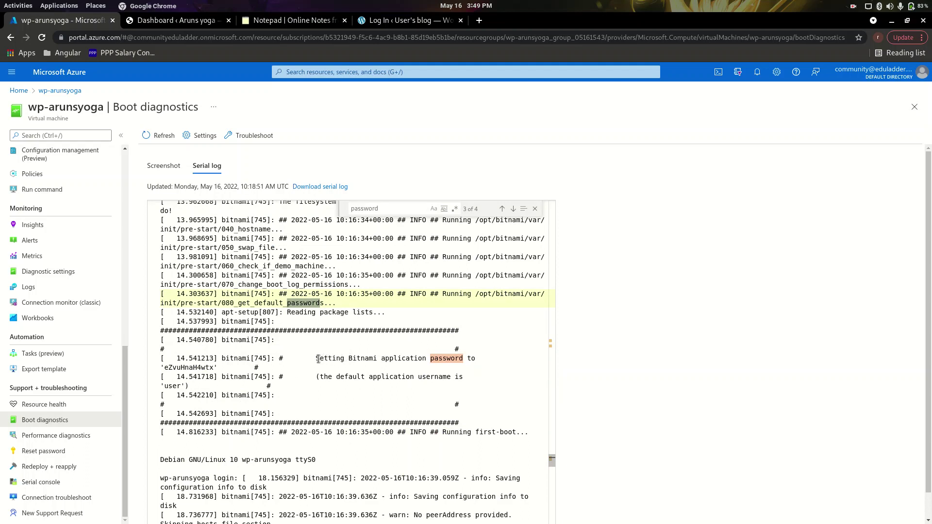
{"action": "left_click_drag", "start_coordinate": [318, 359], "coordinate": [457, 359]}
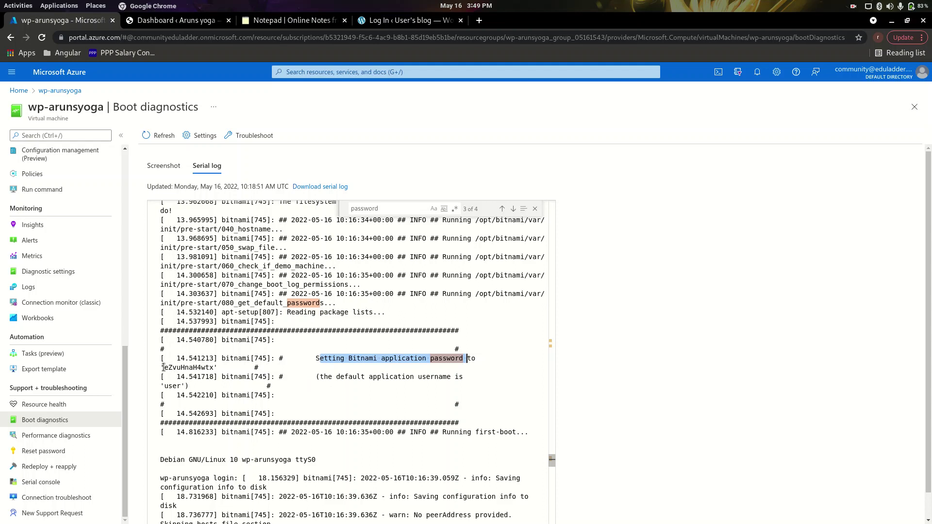
{"action": "left_click_drag", "start_coordinate": [163, 367], "coordinate": [213, 367]}
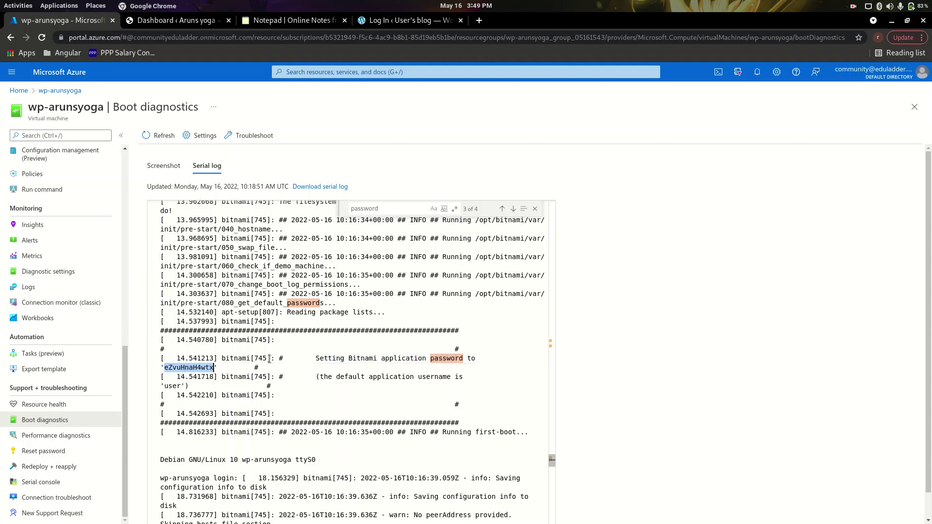
{"action": "left_click", "coordinate": [410, 20]}
{"action": "left_click", "coordinate": [435, 235]}
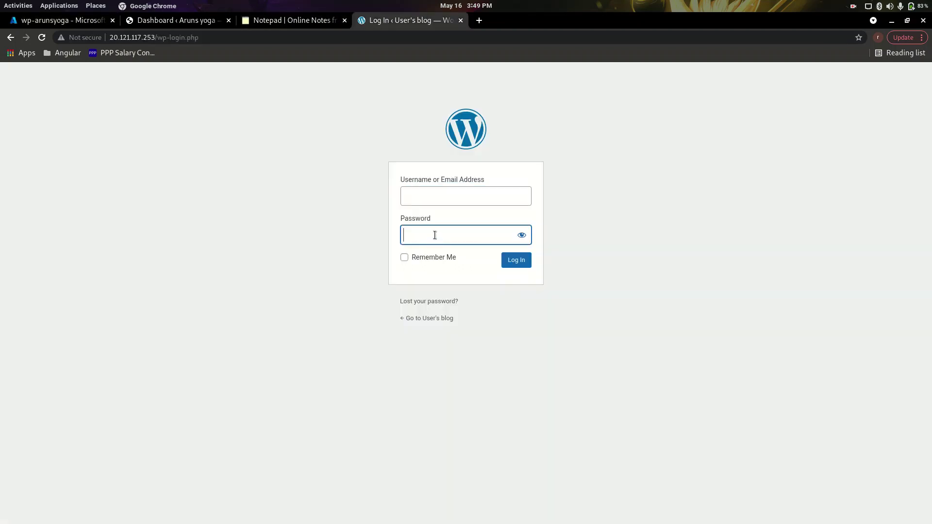
Log in to the 20.121.117.253 site with the pasted Bitnami password and default username 'user'.
{"action": "key", "text": "ctrl+v"}
{"action": "left_click", "coordinate": [54, 20]}
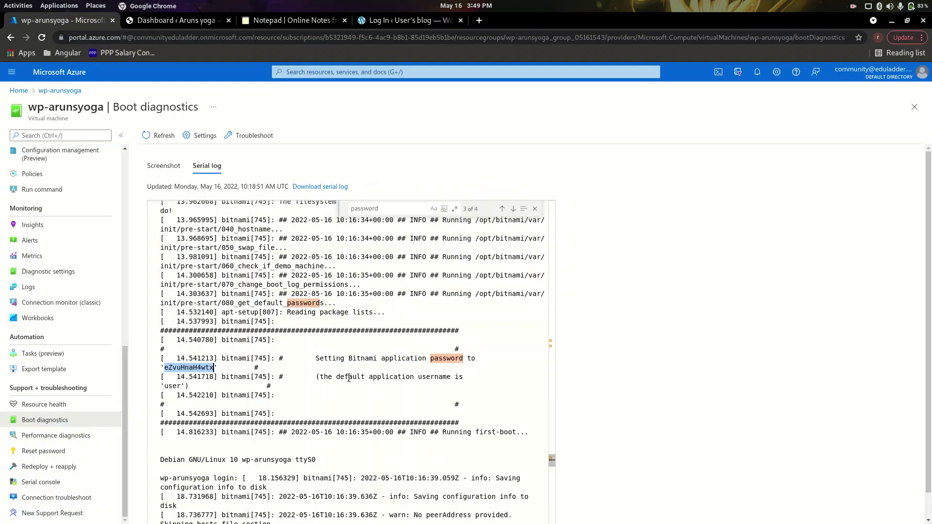
{"action": "left_click_drag", "start_coordinate": [317, 377], "coordinate": [412, 381]}
{"action": "left_click_drag", "start_coordinate": [164, 386], "coordinate": [178, 385]}
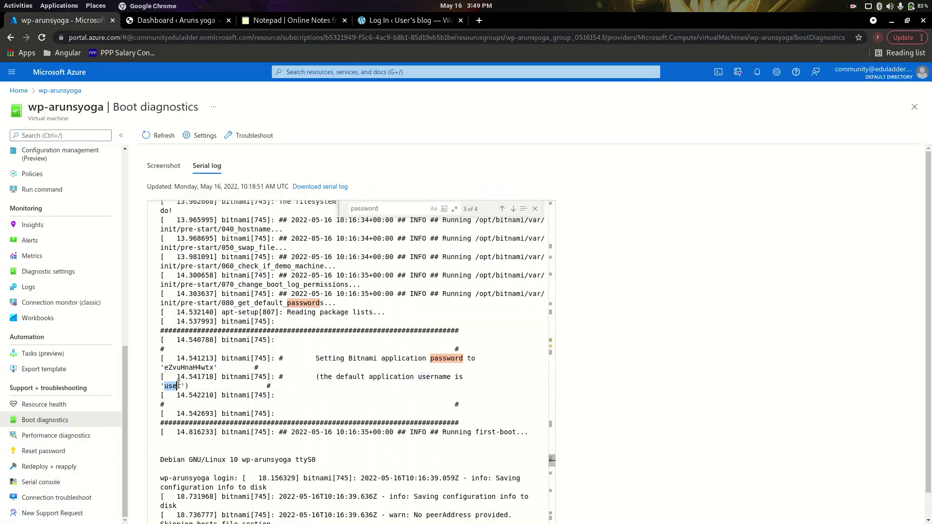
{"action": "left_click", "coordinate": [388, 20]}
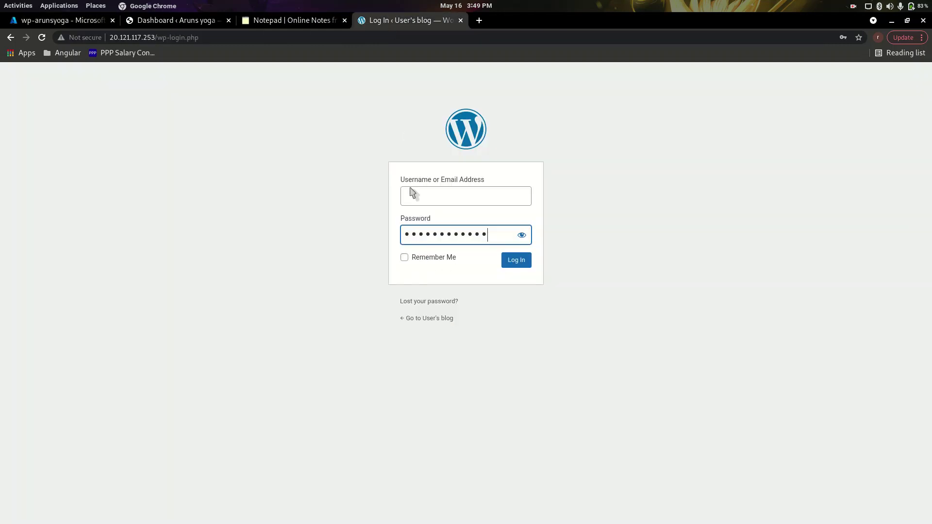
{"action": "left_click", "coordinate": [416, 196]}
{"action": "left_click", "coordinate": [413, 236]}
{"action": "left_click", "coordinate": [518, 267]}
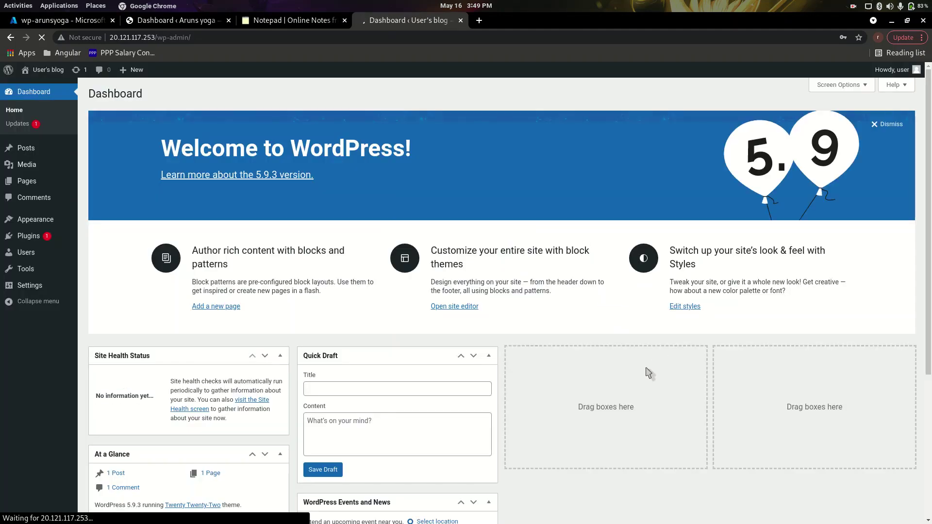
Decline saving the password, then search the Add Plugins page for 'wpvivid'.
{"action": "left_click", "coordinate": [802, 202]}
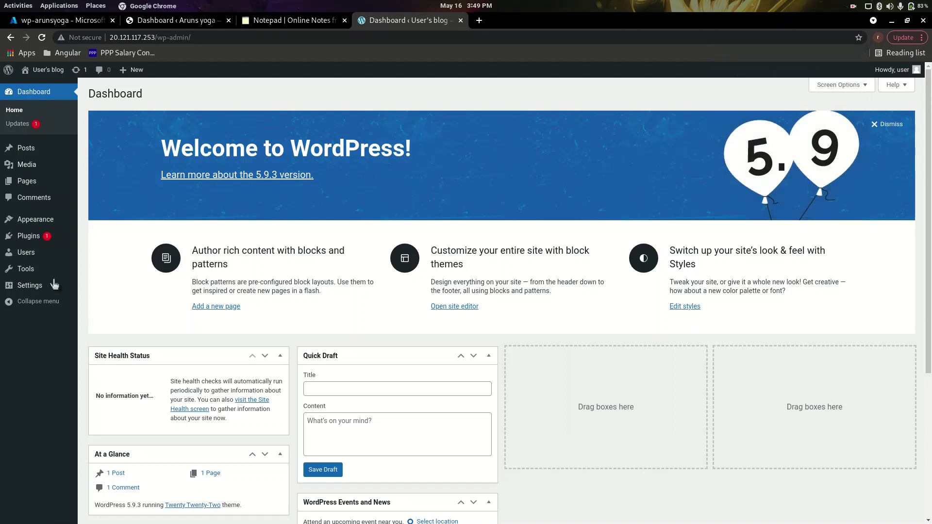
{"action": "left_click", "coordinate": [28, 238]}
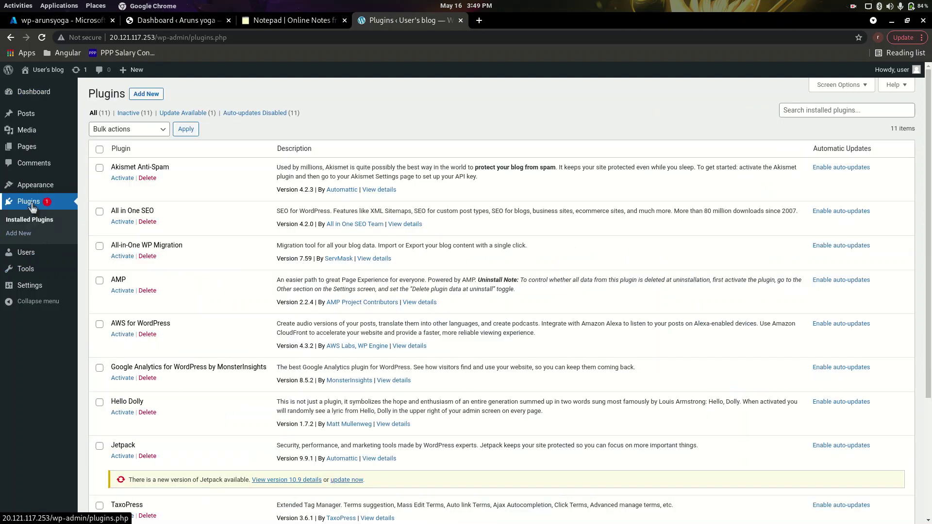
{"action": "left_click", "coordinate": [19, 233]}
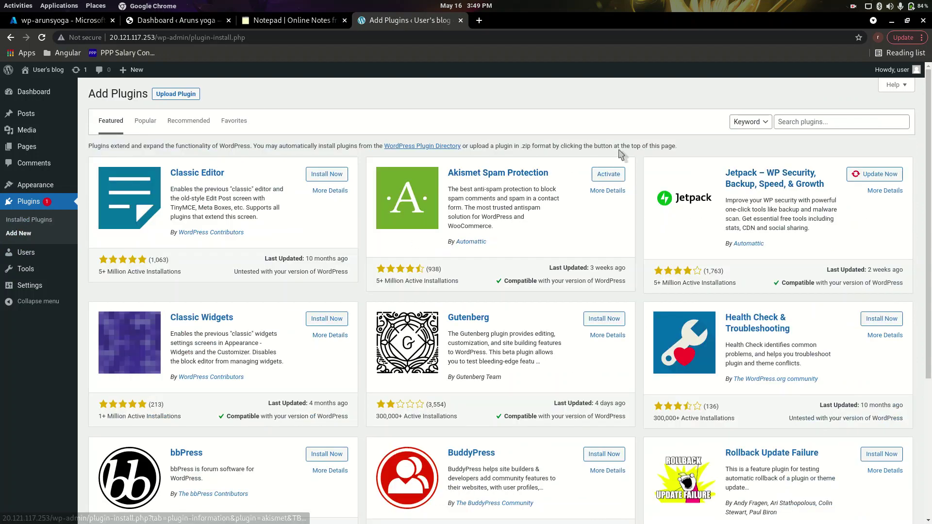
{"action": "left_click", "coordinate": [810, 122]}
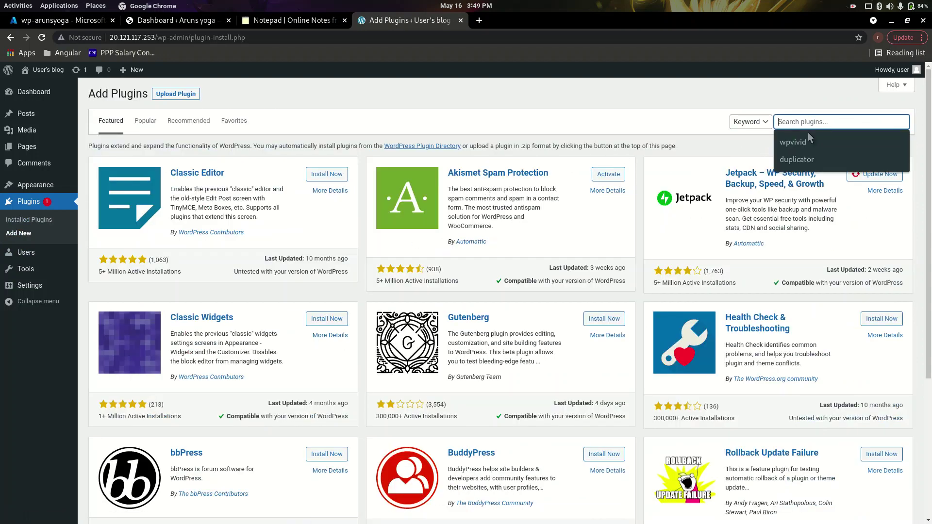
{"action": "type", "text": "wpvivid"}
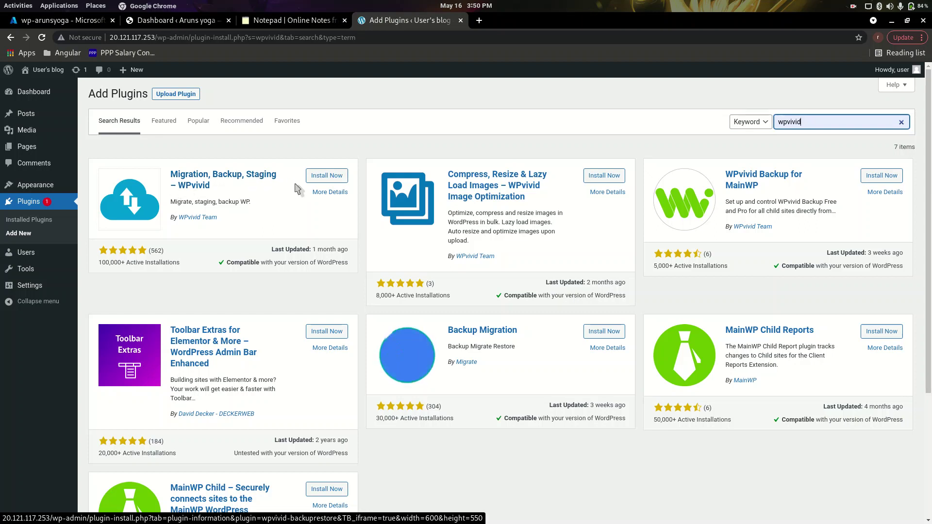
Install and activate the Migration, Backup, Staging – WPvivid plugin from the search results.
{"action": "left_click", "coordinate": [327, 175]}
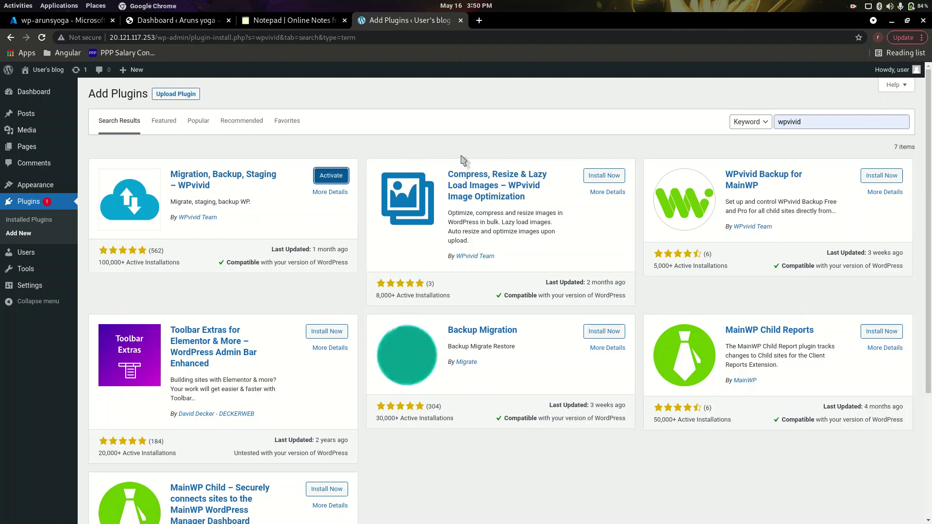
{"action": "left_click", "coordinate": [341, 177]}
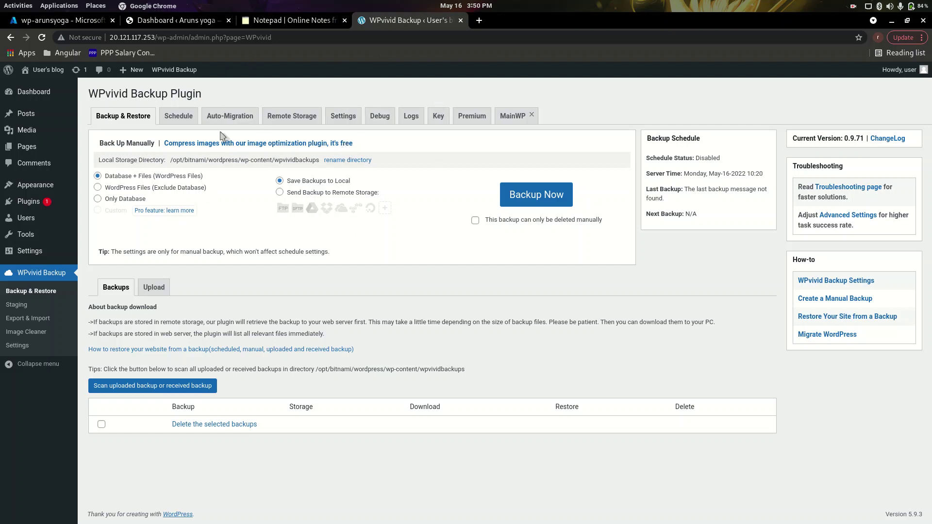
Generate an 8-hour key on the new site and delete arunsyoga.in's old Auto-Migration key.
{"action": "left_click", "coordinate": [438, 124]}
{"action": "left_click", "coordinate": [111, 189]}
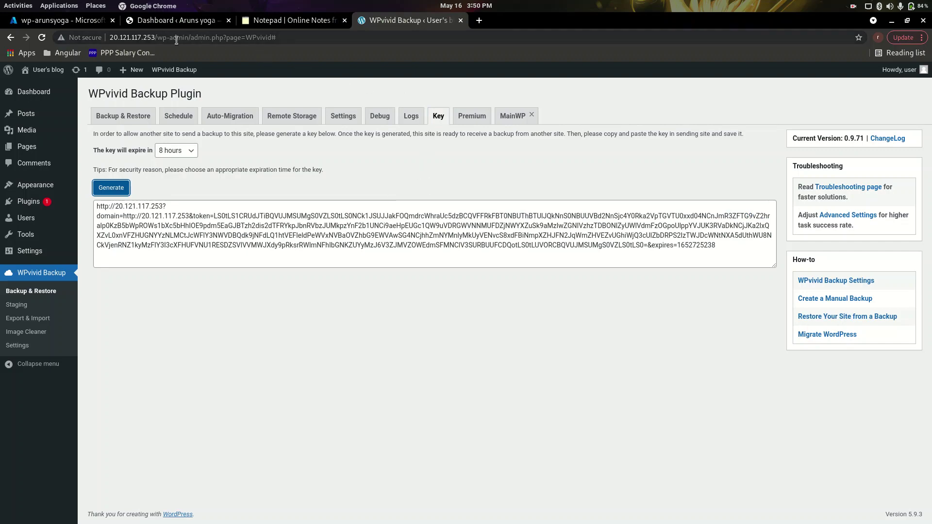
{"action": "left_click", "coordinate": [181, 18]}
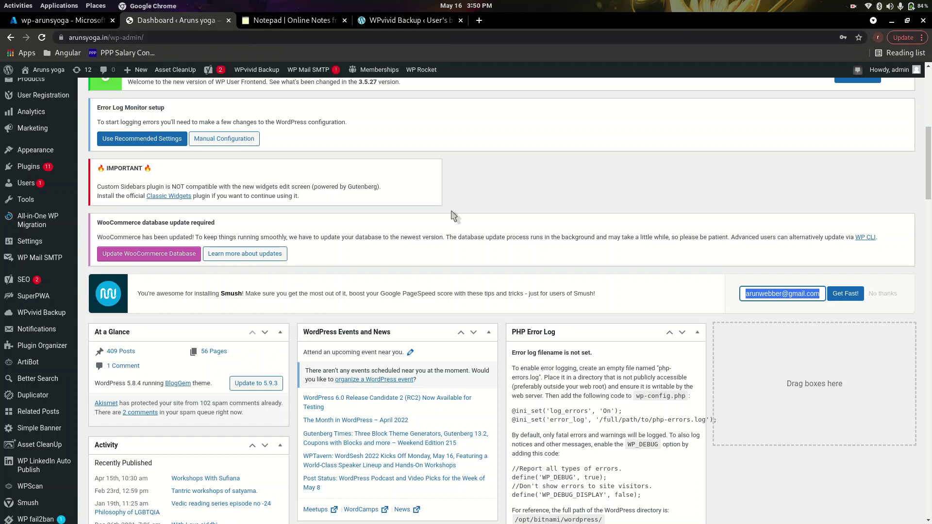
{"action": "scroll", "coordinate": [27, 388], "scroll_direction": "down", "scroll_amount": 1}
{"action": "scroll", "coordinate": [26, 388], "scroll_direction": "down", "scroll_amount": 4}
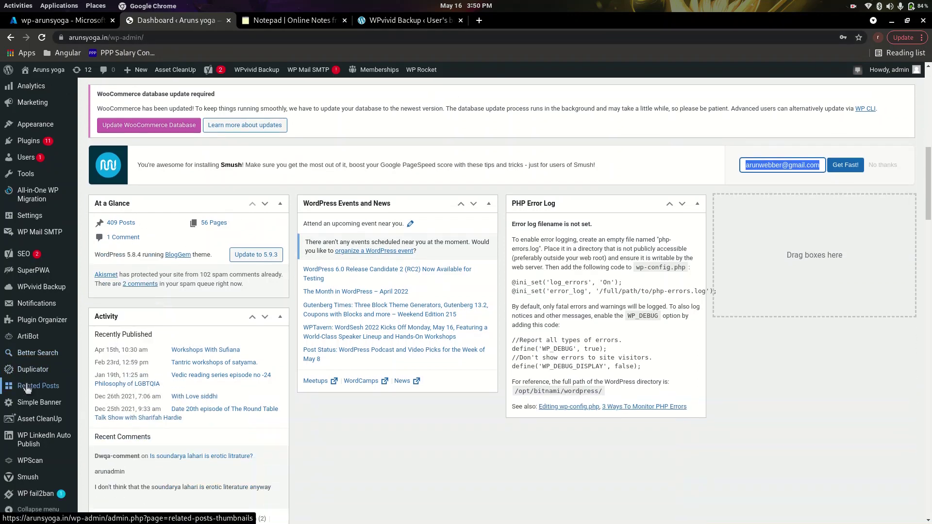
{"action": "left_click", "coordinate": [31, 291]}
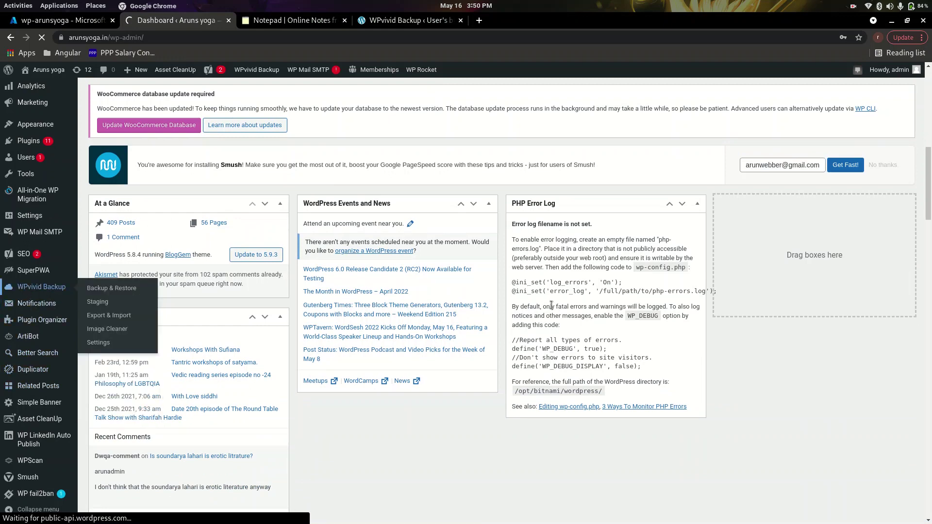
{"action": "scroll", "coordinate": [316, 294], "scroll_direction": "down", "scroll_amount": 3}
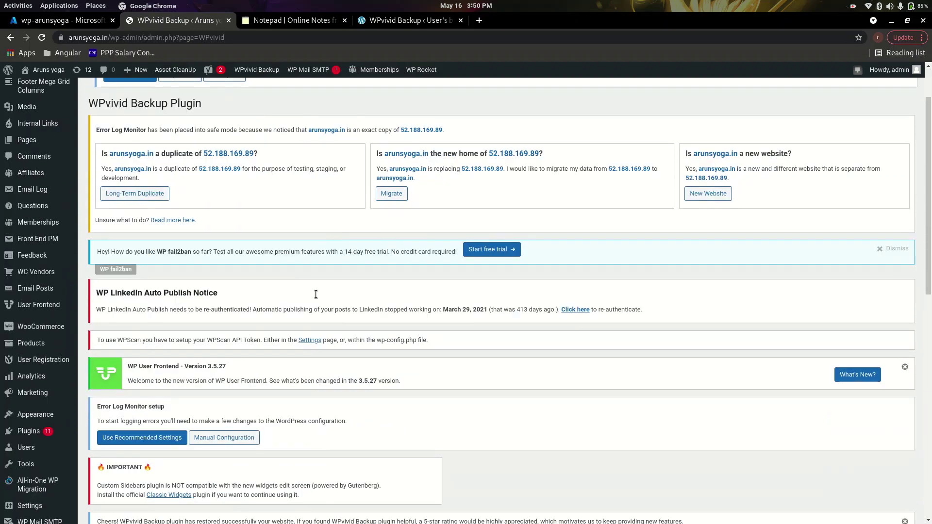
{"action": "scroll", "coordinate": [316, 295], "scroll_direction": "down", "scroll_amount": 12}
{"action": "left_click", "coordinate": [243, 305]}
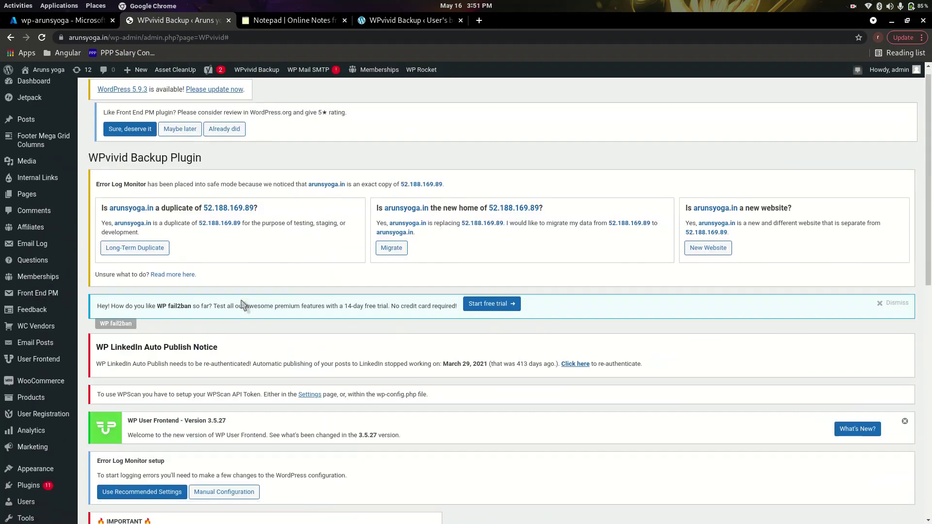
{"action": "scroll", "coordinate": [242, 304], "scroll_direction": "down", "scroll_amount": 15}
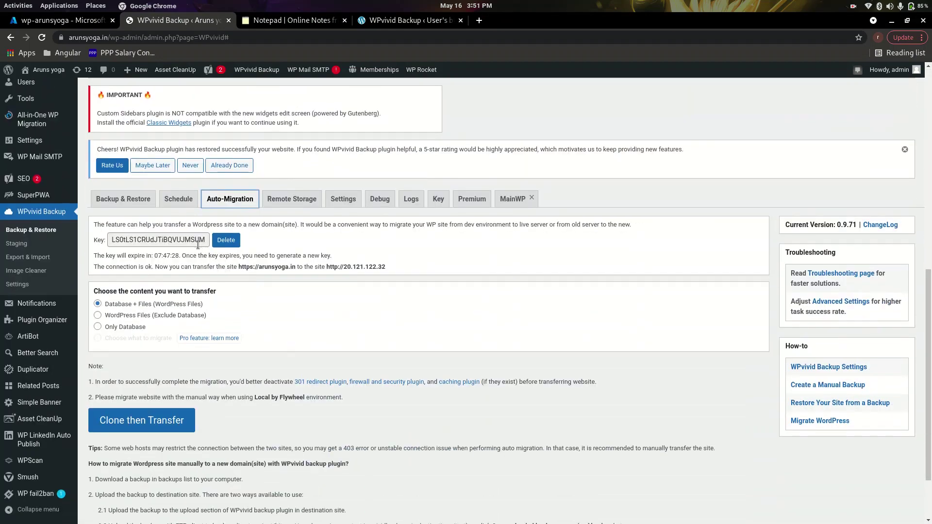
{"action": "left_click", "coordinate": [225, 240]}
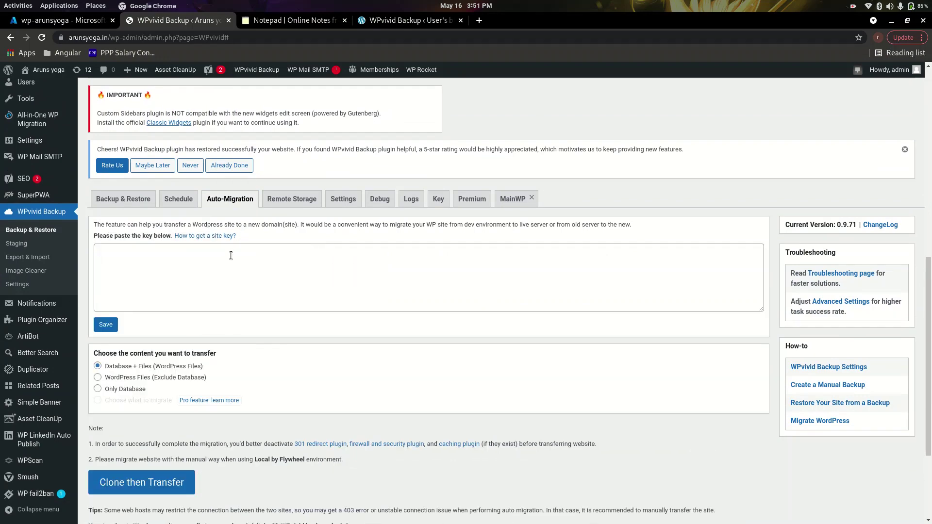
Copy the new site's generated key into arunsyoga.in's Auto-Migration key box.
{"action": "left_click", "coordinate": [233, 258]}
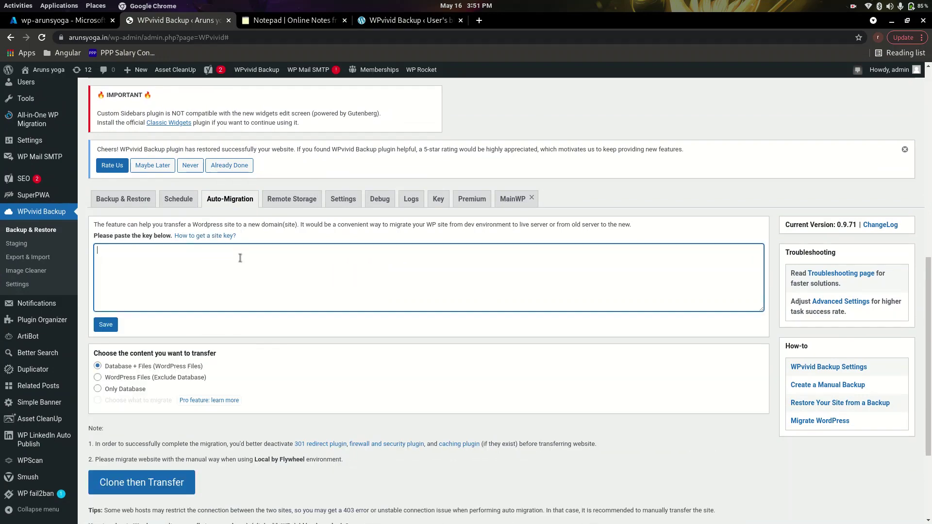
{"action": "left_click", "coordinate": [397, 21]}
{"action": "triple_click", "coordinate": [180, 226]}
{"action": "right_click", "coordinate": [180, 225]}
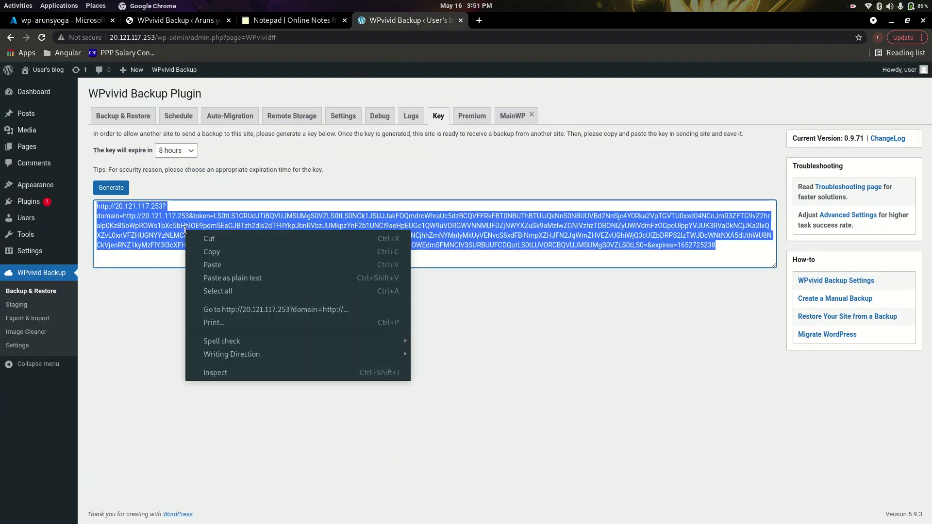
{"action": "left_click", "coordinate": [218, 247]}
{"action": "left_click", "coordinate": [193, 22]}
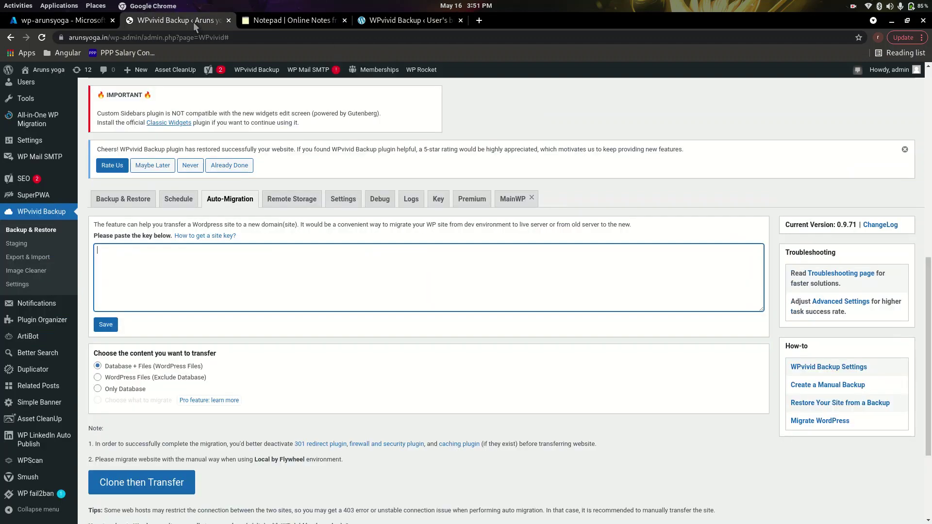
{"action": "right_click", "coordinate": [173, 263]}
{"action": "left_click", "coordinate": [211, 328]}
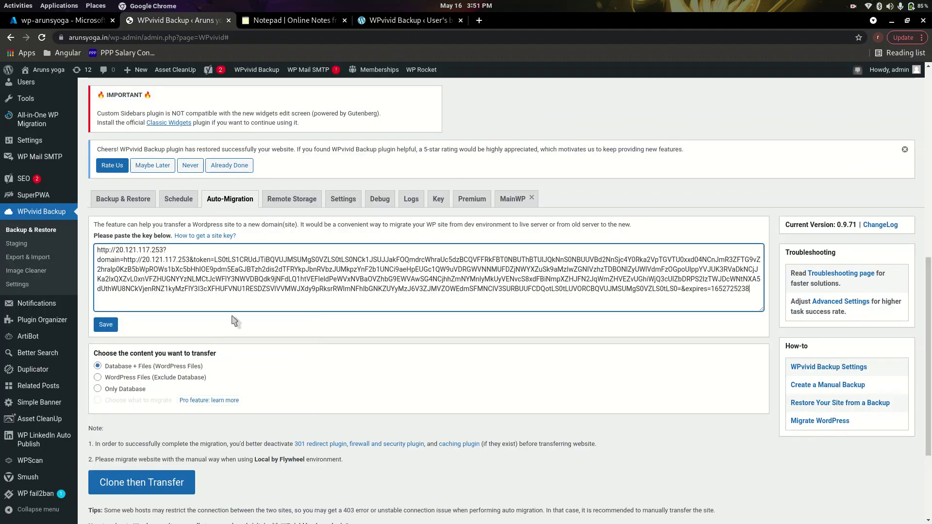
Save the key, clone arunsyoga.in to 20.121.117.253, and dismiss the Transfer succeeded alert.
{"action": "left_click", "coordinate": [104, 325]}
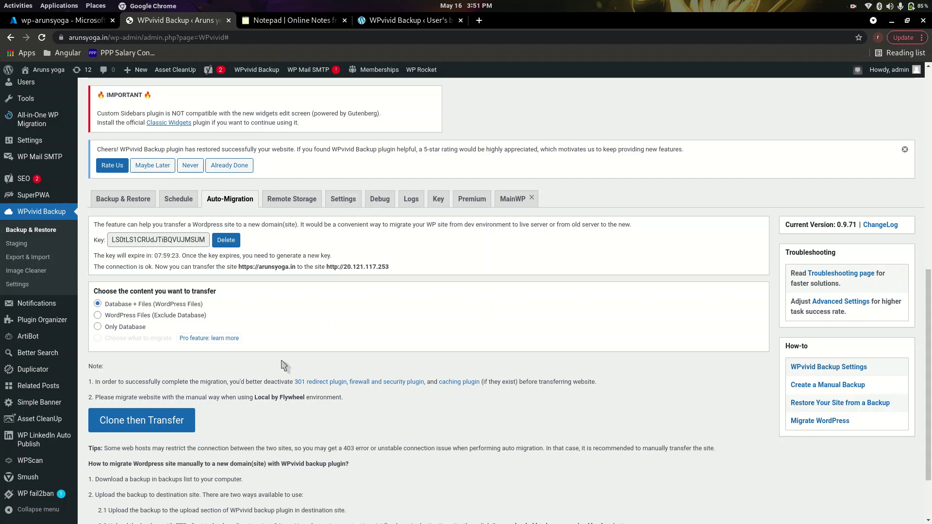
{"action": "left_click", "coordinate": [156, 423]}
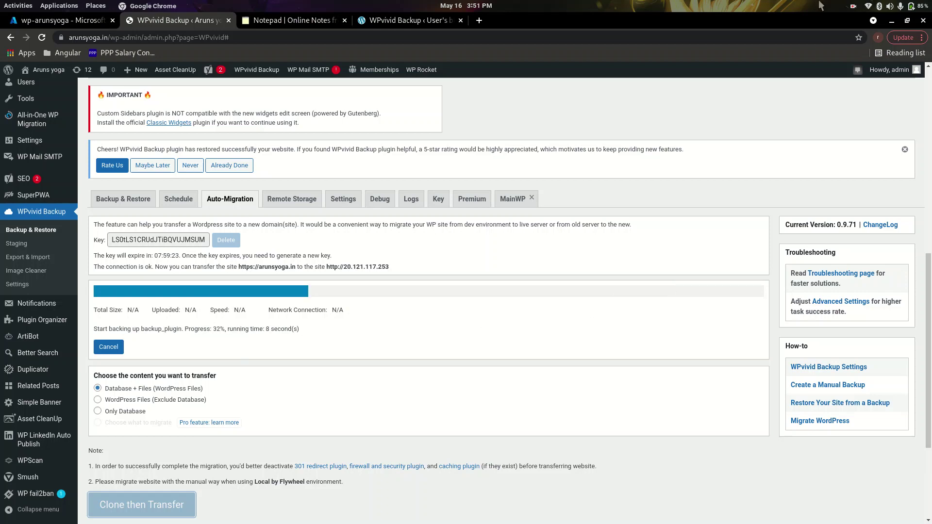
{"action": "left_click", "coordinate": [851, 7]}
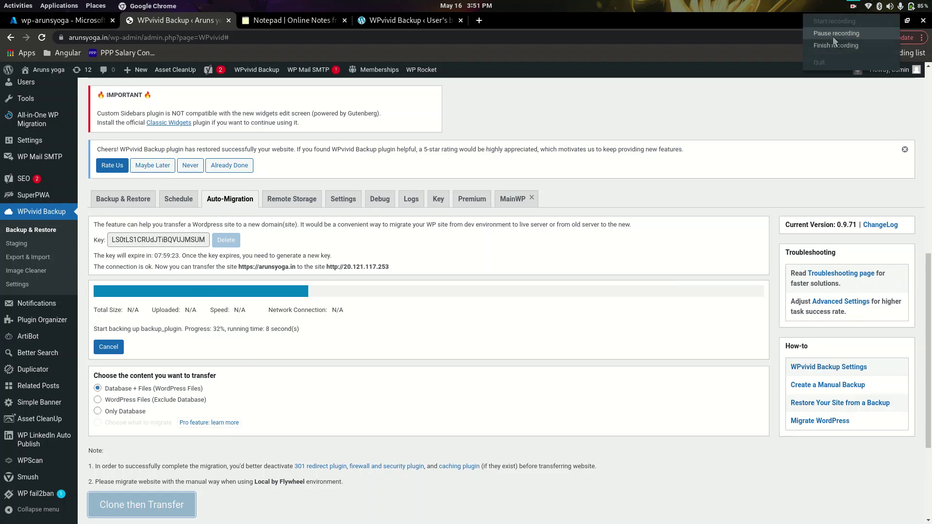
{"action": "left_click", "coordinate": [832, 34]}
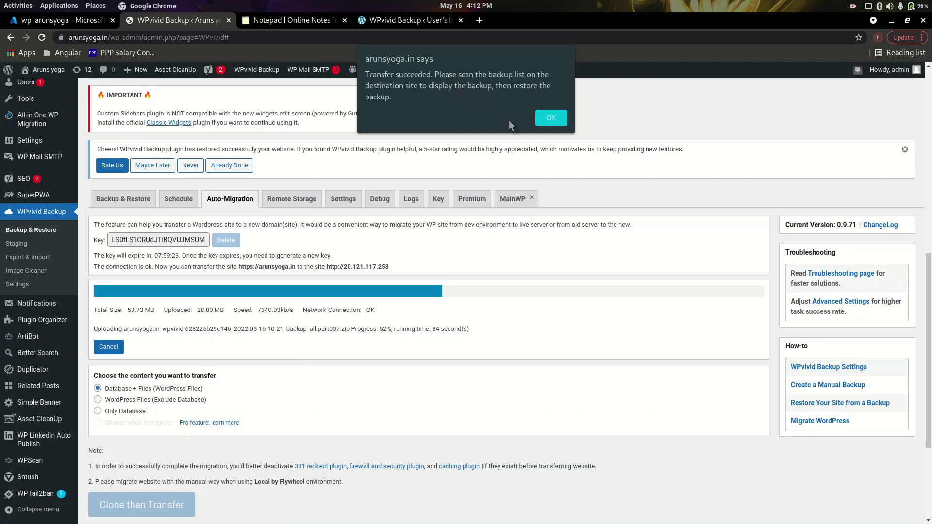
{"action": "left_click", "coordinate": [553, 119]}
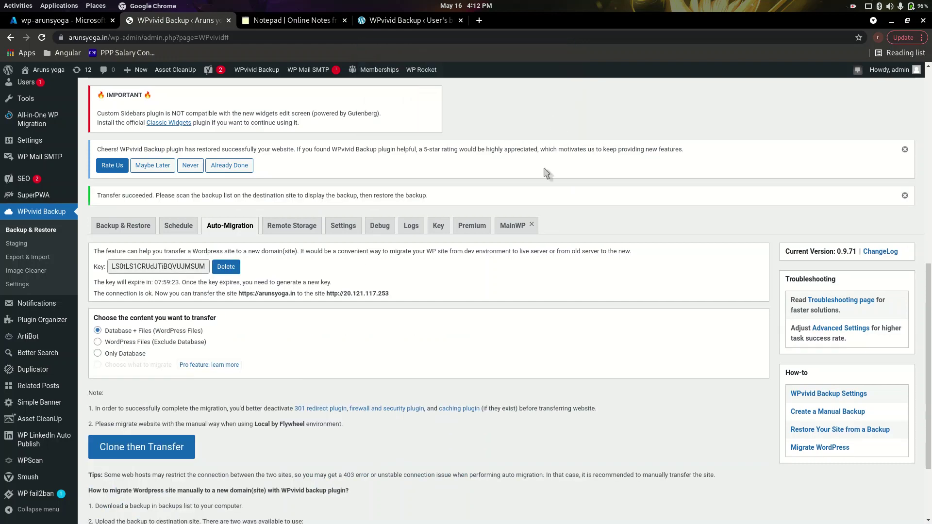
Open the new site's WPvivid Backups list and reload it to show the May-16-2022 10:21 backup.
{"action": "left_click", "coordinate": [408, 18]}
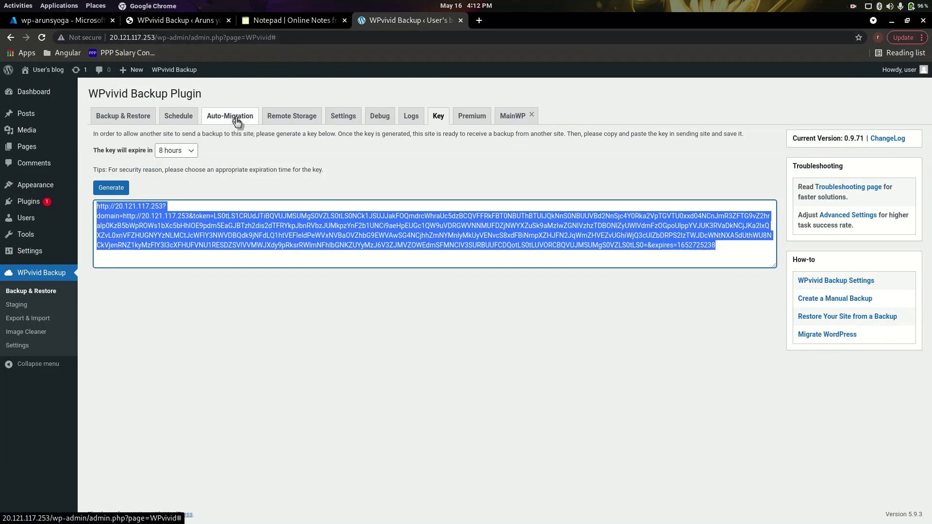
{"action": "left_click", "coordinate": [142, 119]}
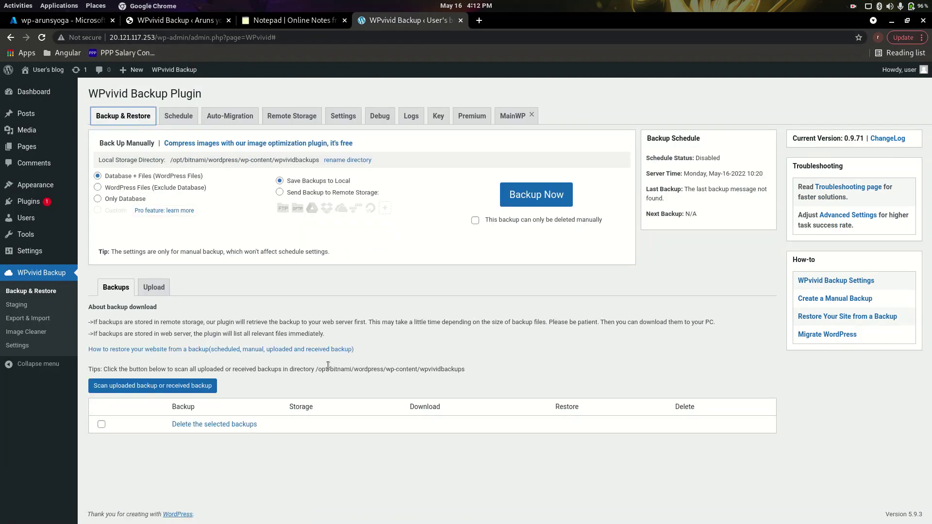
{"action": "left_click", "coordinate": [156, 288]}
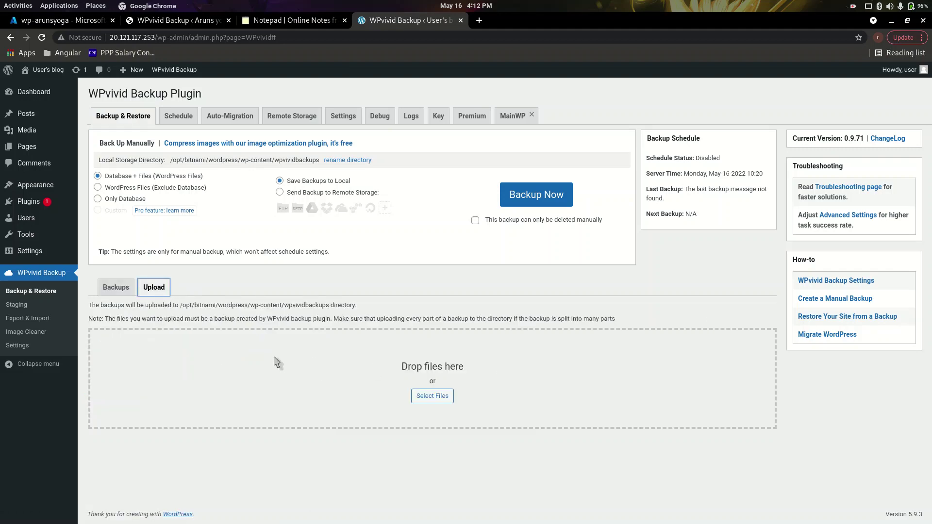
{"action": "left_click", "coordinate": [239, 121]}
{"action": "scroll", "coordinate": [361, 313], "scroll_direction": "down", "scroll_amount": 2}
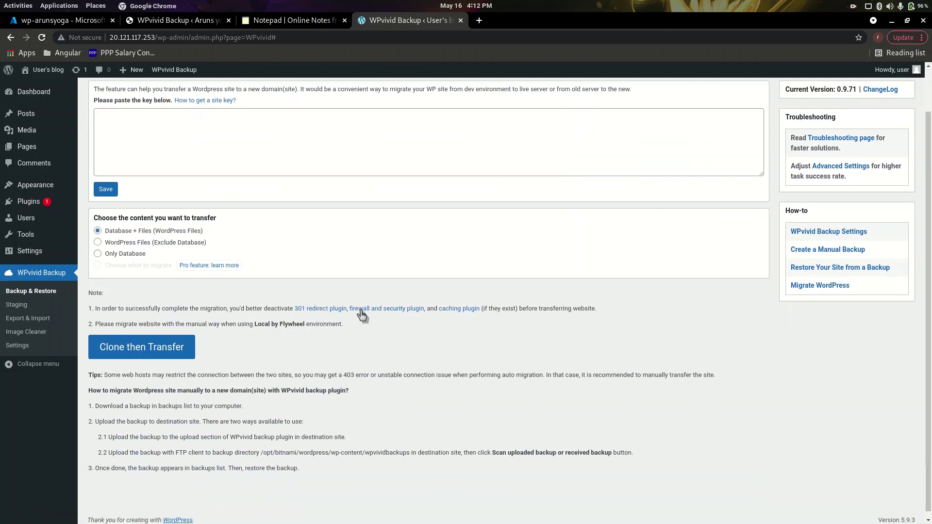
{"action": "scroll", "coordinate": [362, 314], "scroll_direction": "up", "scroll_amount": 2}
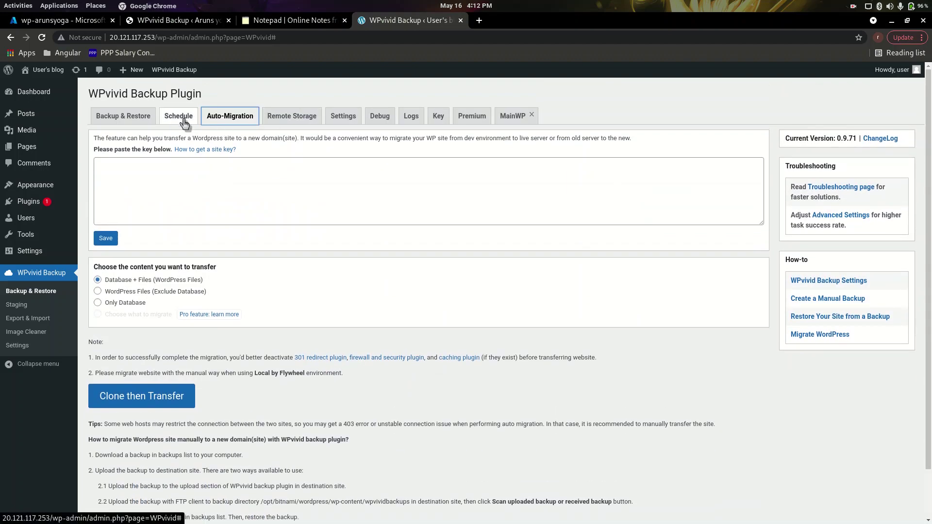
{"action": "left_click", "coordinate": [126, 119]}
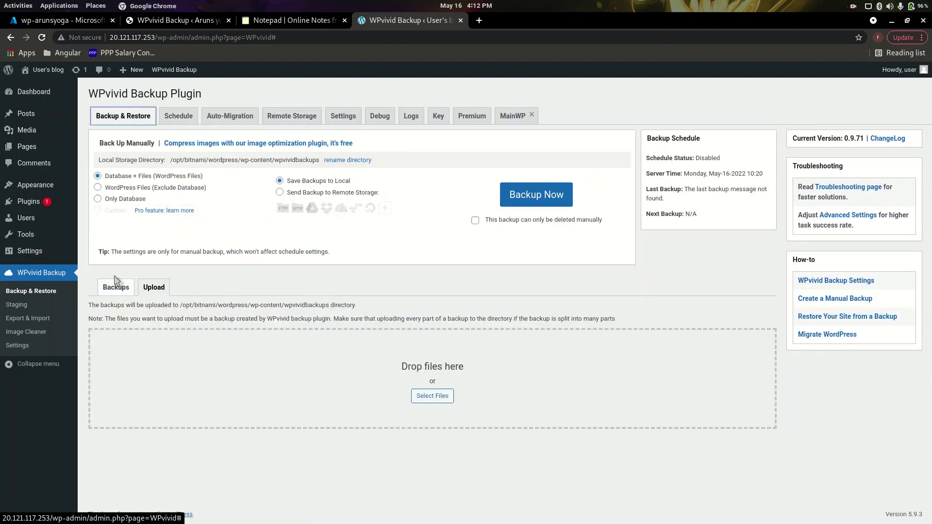
{"action": "left_click", "coordinate": [115, 295]}
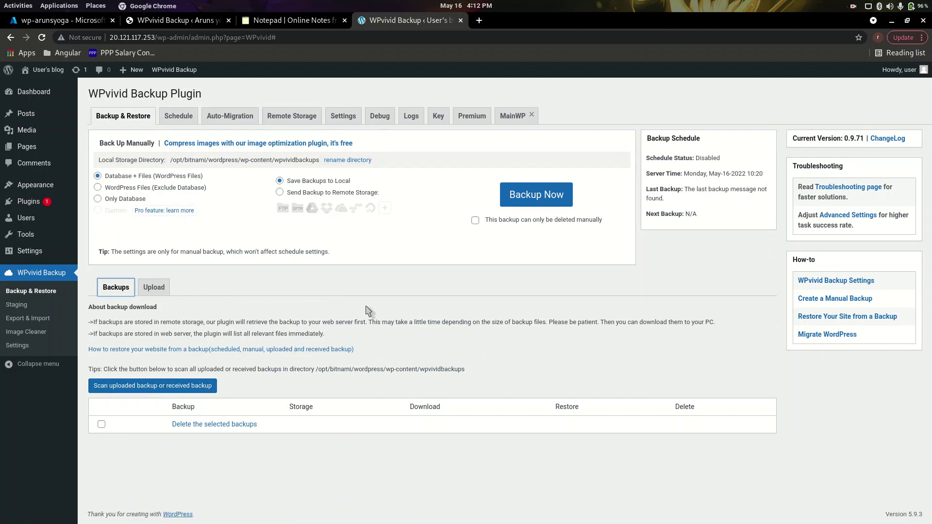
{"action": "key", "text": "F5"}
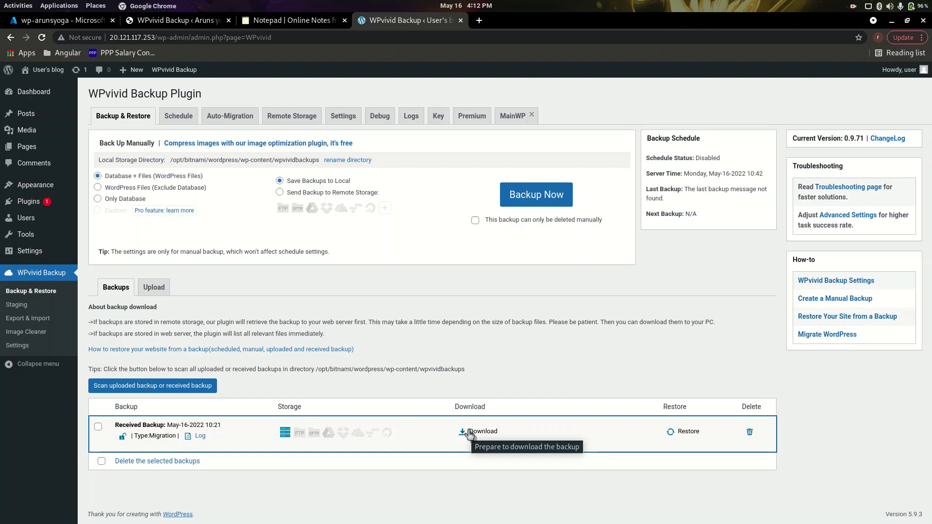
Restore the received May-16 backup onto 20.121.117.253 and acknowledge the completion alert.
{"action": "left_click", "coordinate": [677, 432]}
{"action": "scroll", "coordinate": [676, 437], "scroll_direction": "down", "scroll_amount": 3}
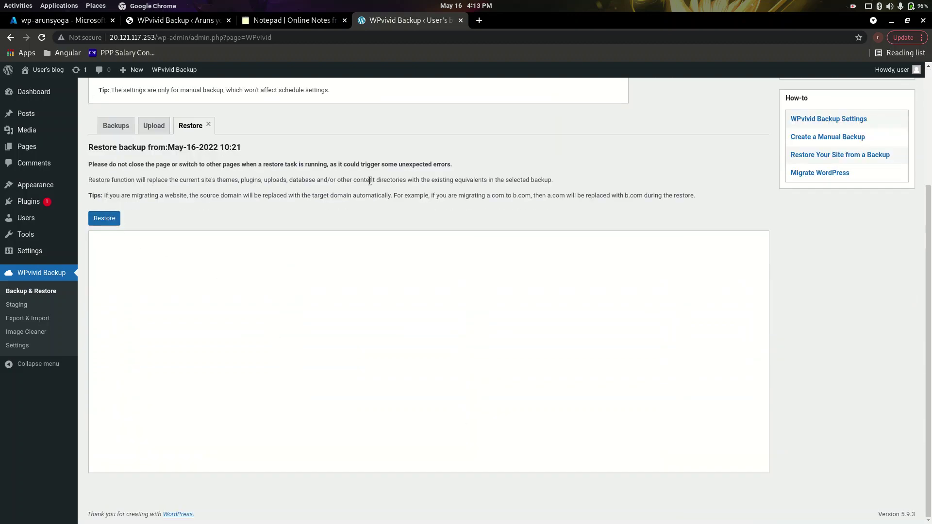
{"action": "left_click", "coordinate": [105, 218]}
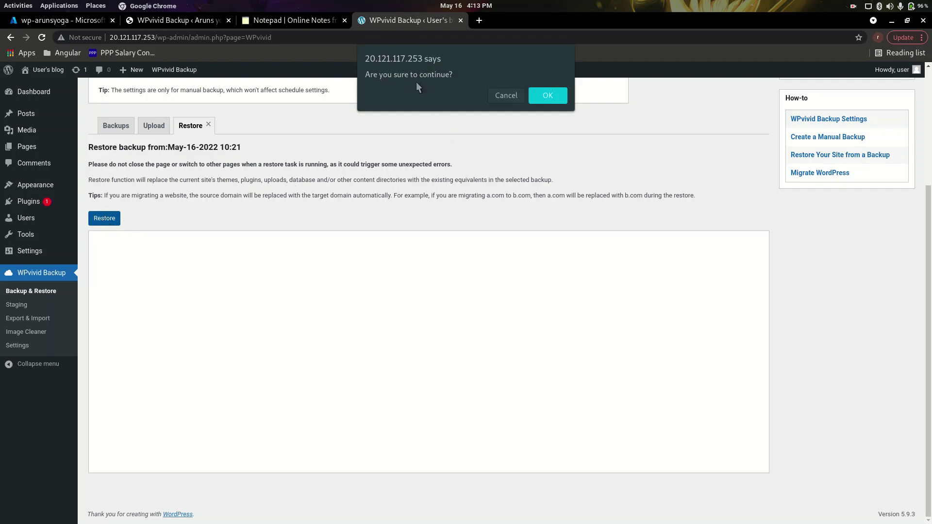
{"action": "left_click", "coordinate": [544, 95]}
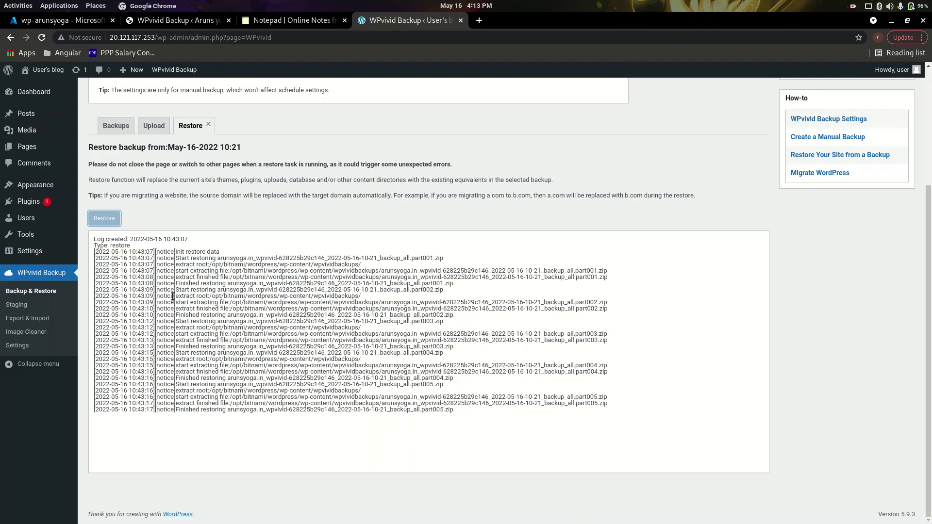
{"action": "left_click", "coordinate": [852, 6]}
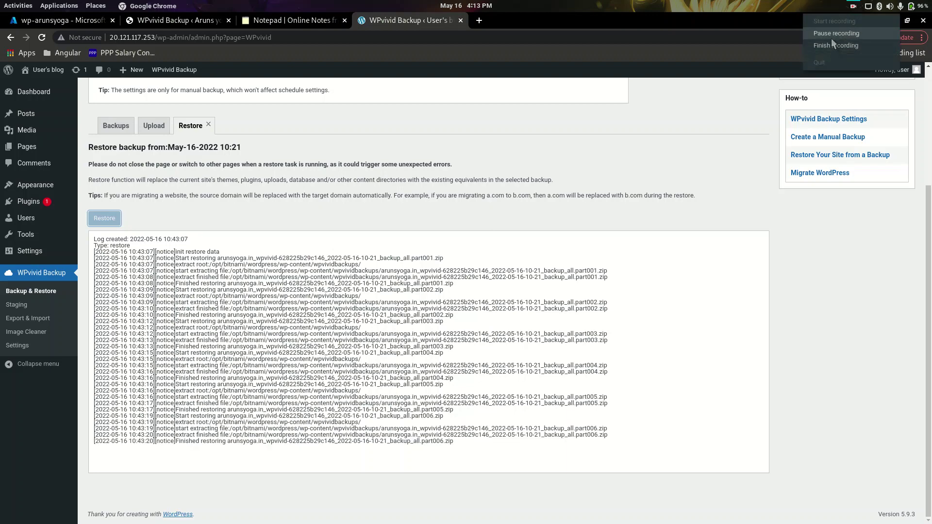
{"action": "left_click", "coordinate": [831, 35]}
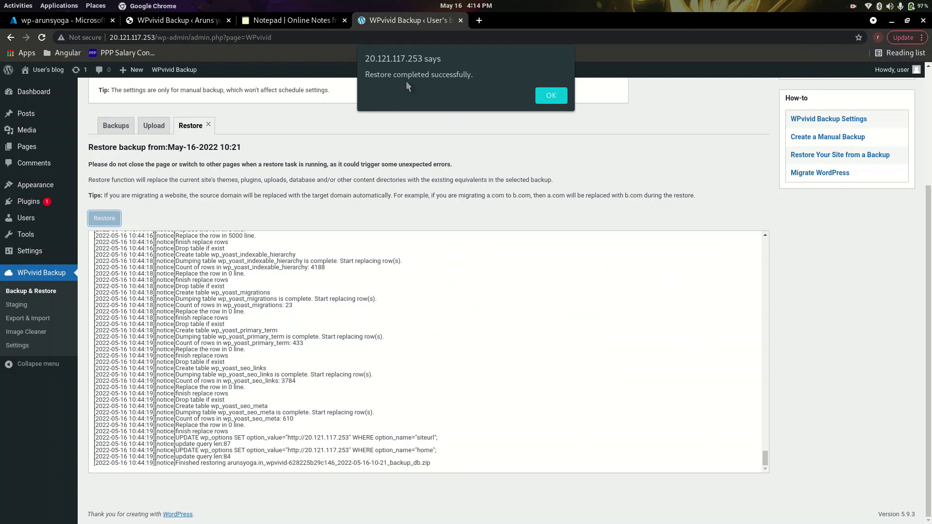
{"action": "left_click", "coordinate": [550, 95]}
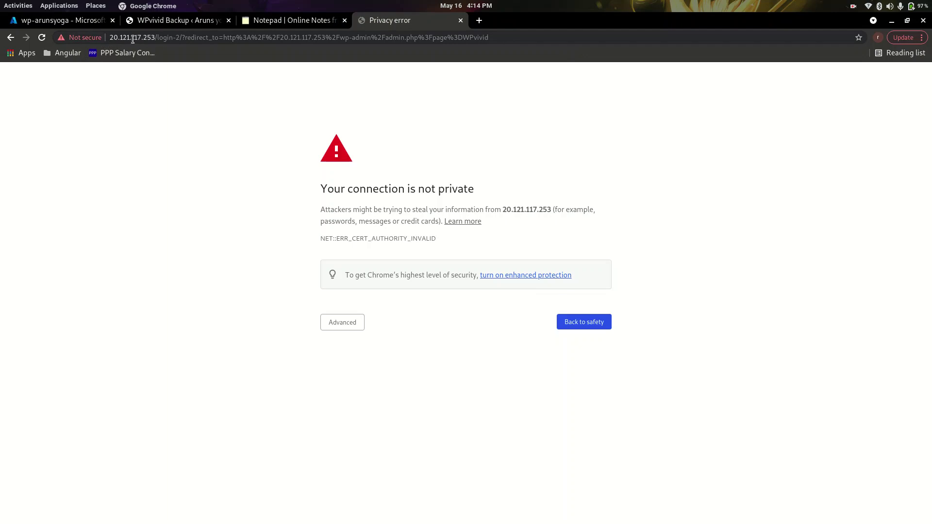
Proceed past Chrome's certificate warning to 20.121.117.253 and select its address.
{"action": "left_click", "coordinate": [345, 322]}
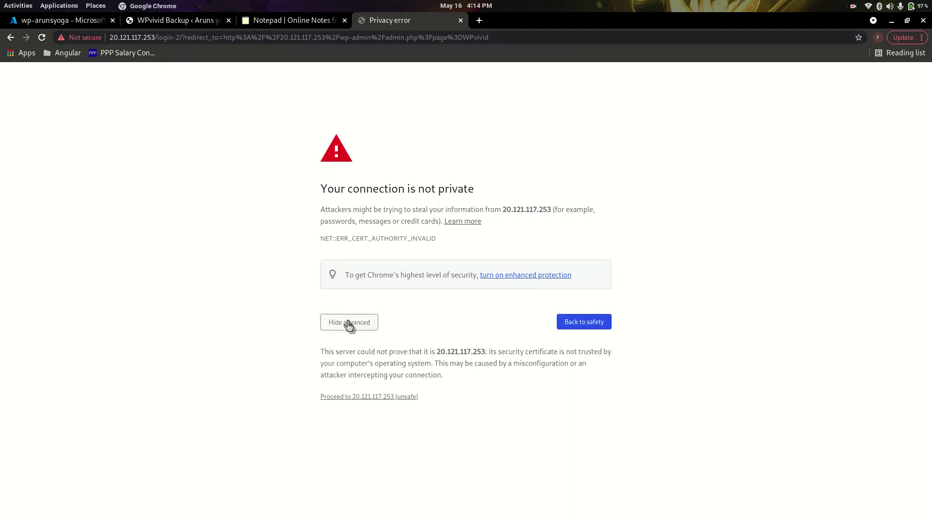
{"action": "left_click", "coordinate": [353, 399]}
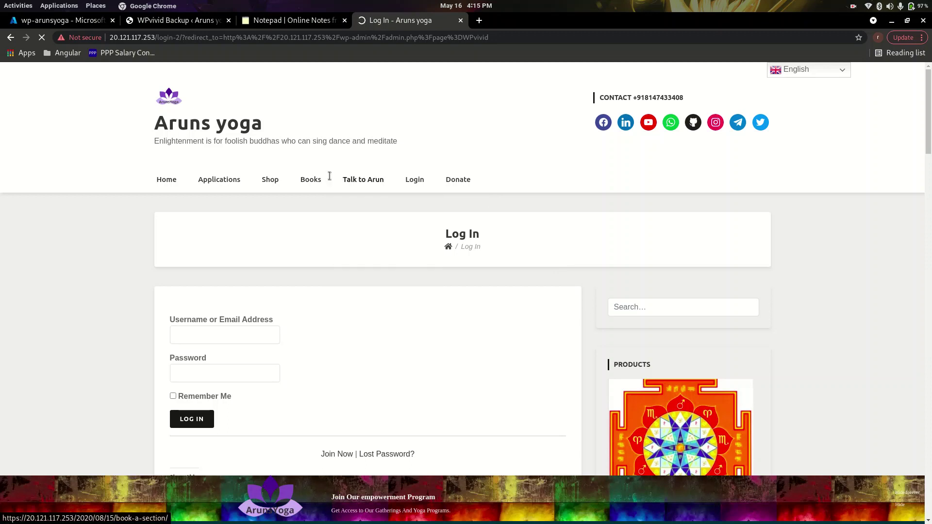
{"action": "left_click_drag", "start_coordinate": [108, 37], "coordinate": [156, 40]}
{"action": "key", "text": "ctrl+c"}
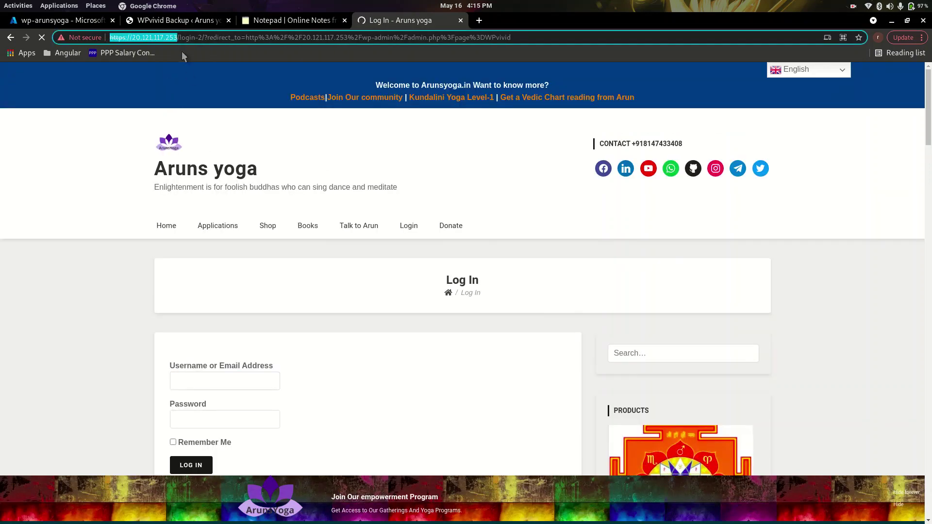
Check the virtual machine's overview in the Azure portal.
{"action": "left_click", "coordinate": [95, 22]}
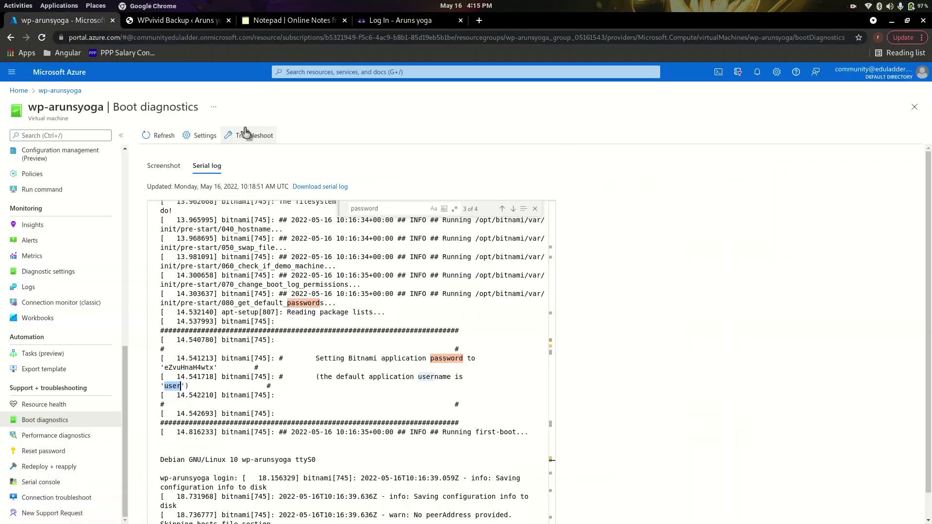
{"action": "scroll", "coordinate": [46, 199], "scroll_direction": "up", "scroll_amount": 5}
{"action": "scroll", "coordinate": [40, 155], "scroll_direction": "up", "scroll_amount": 2}
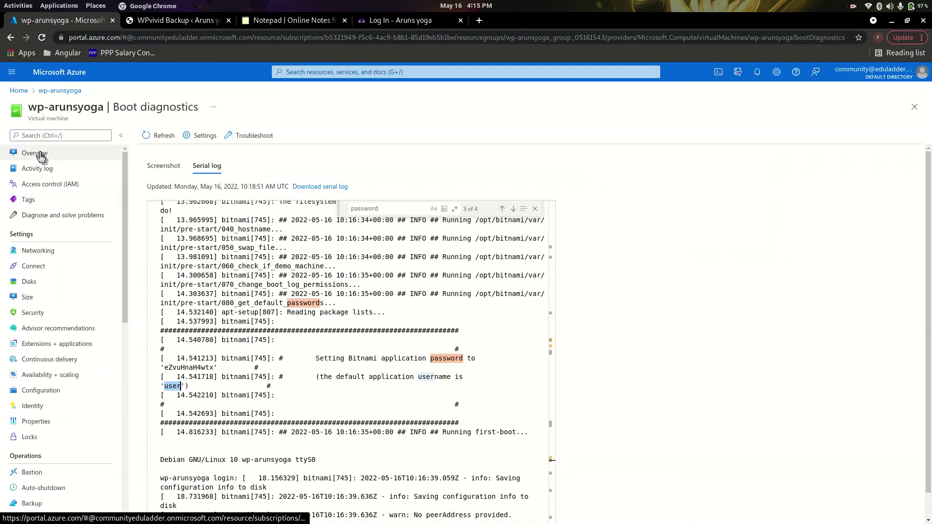
{"action": "left_click", "coordinate": [37, 153]}
{"action": "left_click", "coordinate": [413, 21]}
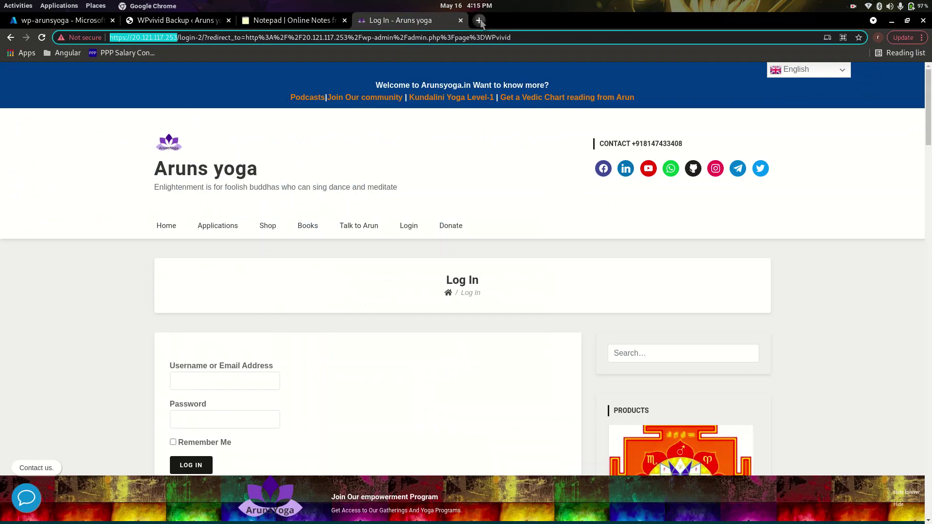
{"action": "left_click", "coordinate": [479, 20]}
{"action": "key", "text": "ctrl+v"}
{"action": "left_click", "coordinate": [561, 114]}
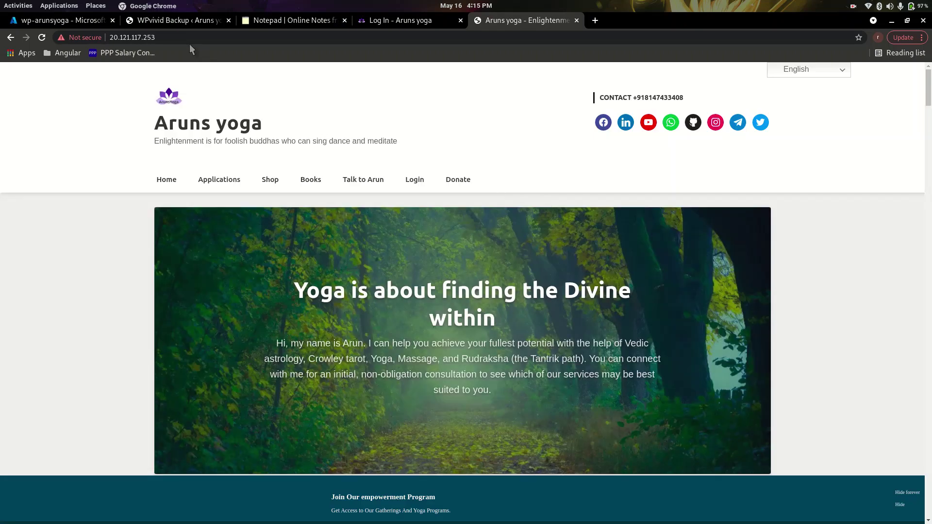
{"action": "left_click", "coordinate": [163, 37]}
{"action": "left_click", "coordinate": [163, 38]}
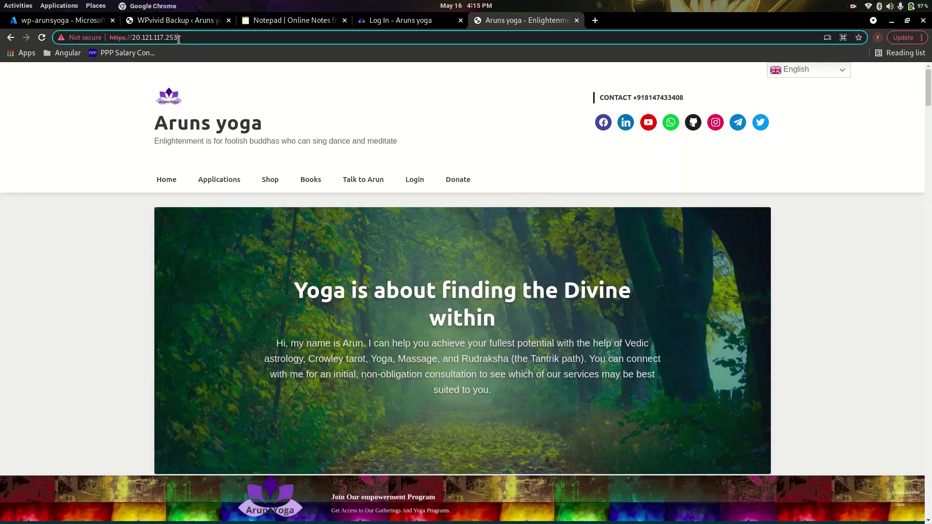